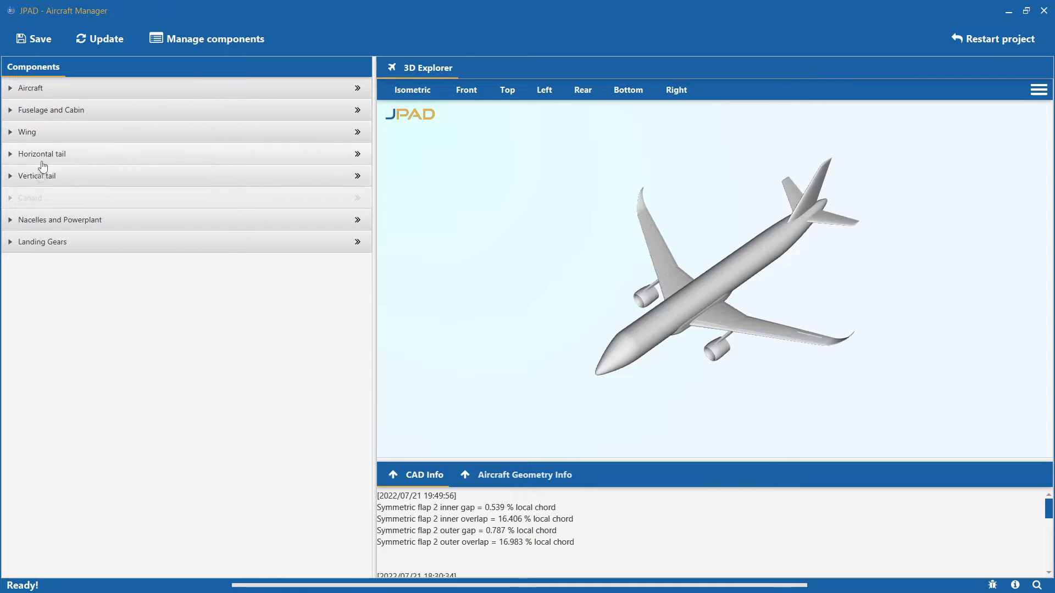
- Examine the wing's flap data in the component definition, and its winglet and movables parameters in the 3D model's CAD settings
left_click(47, 139)
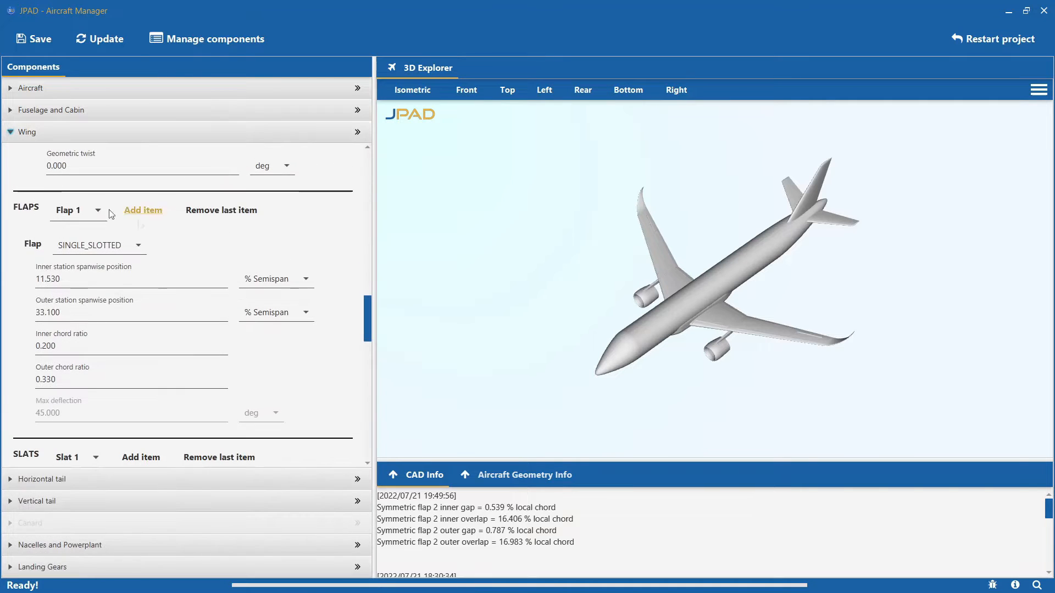
left_click(182, 140)
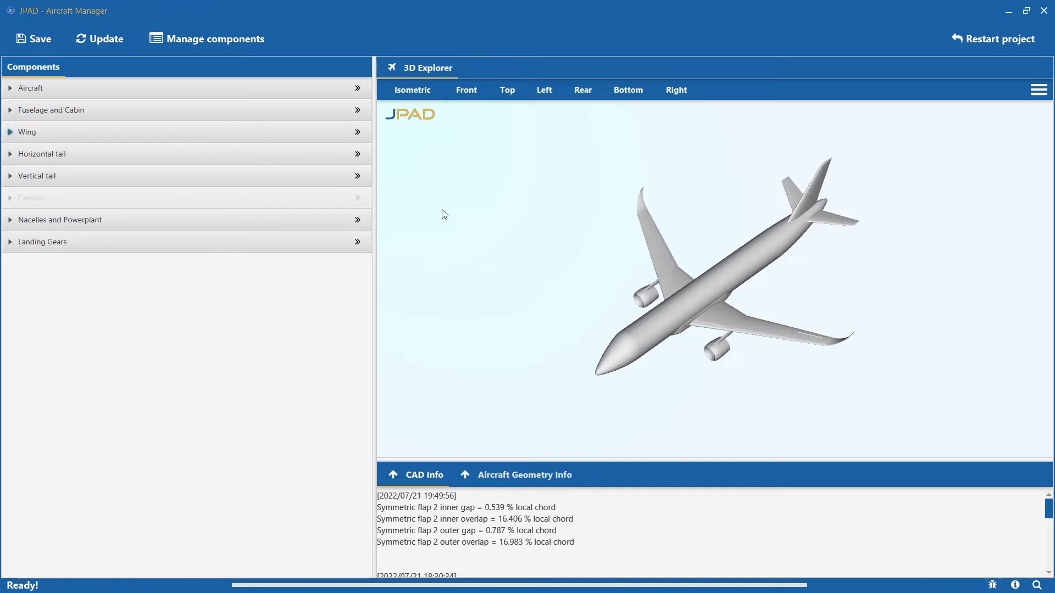
left_click(1038, 90)
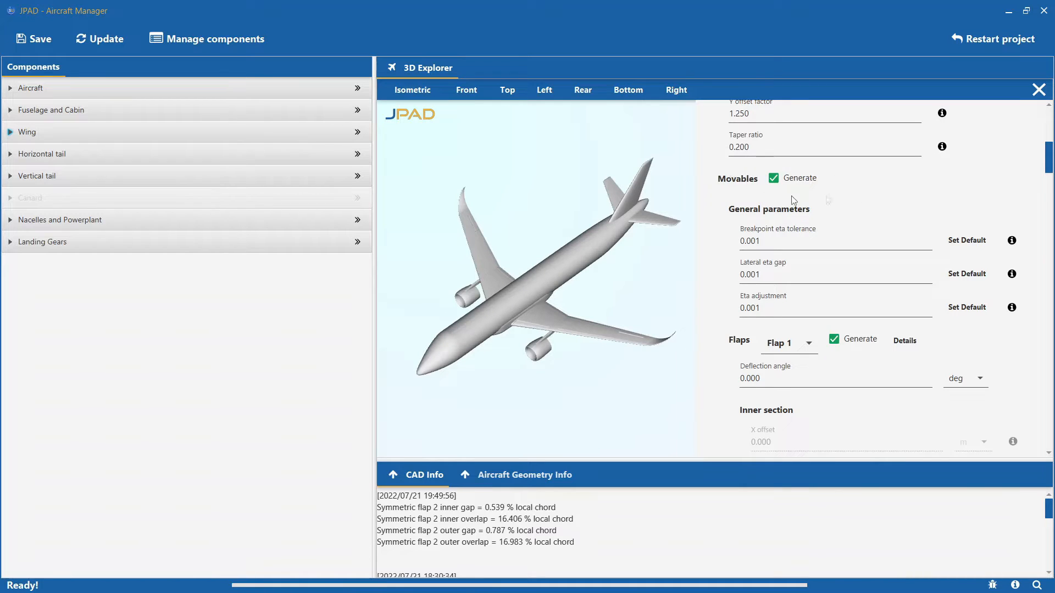
scroll(863, 191, "up", 3)
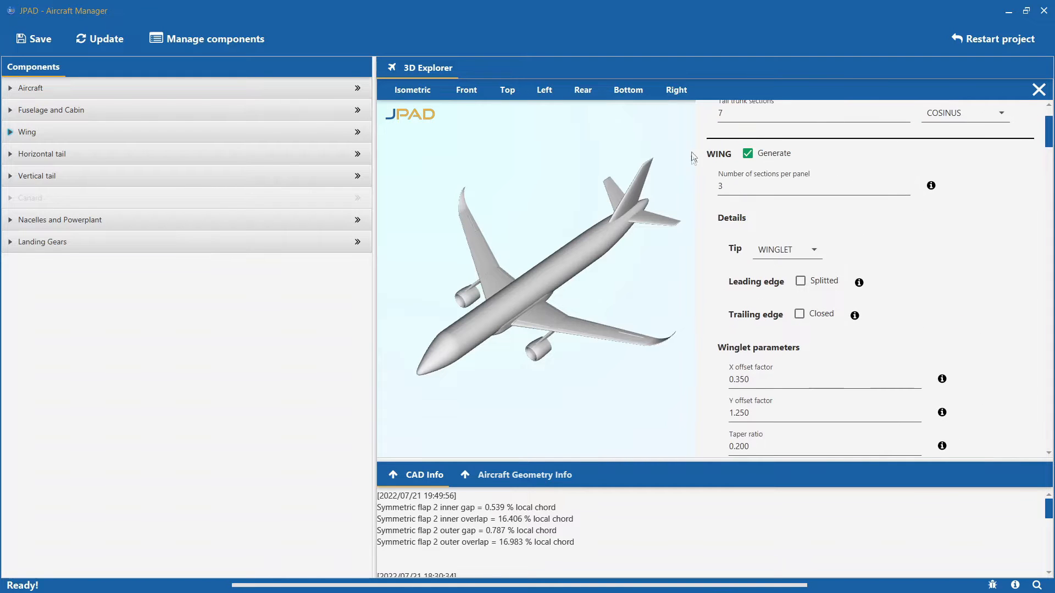
scroll(705, 225, "down", 3)
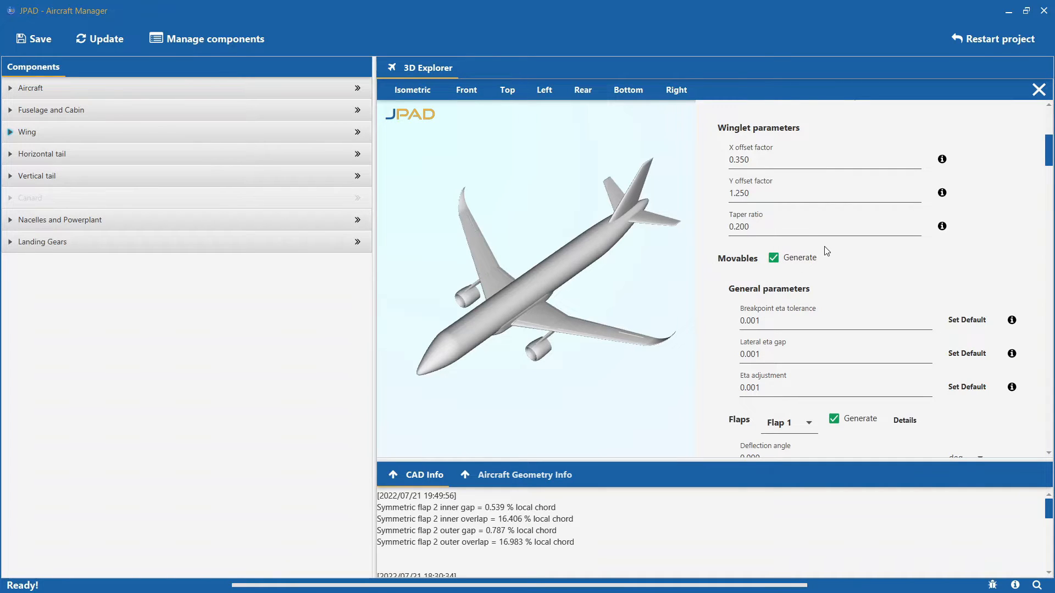
scroll(827, 251, "down", 3)
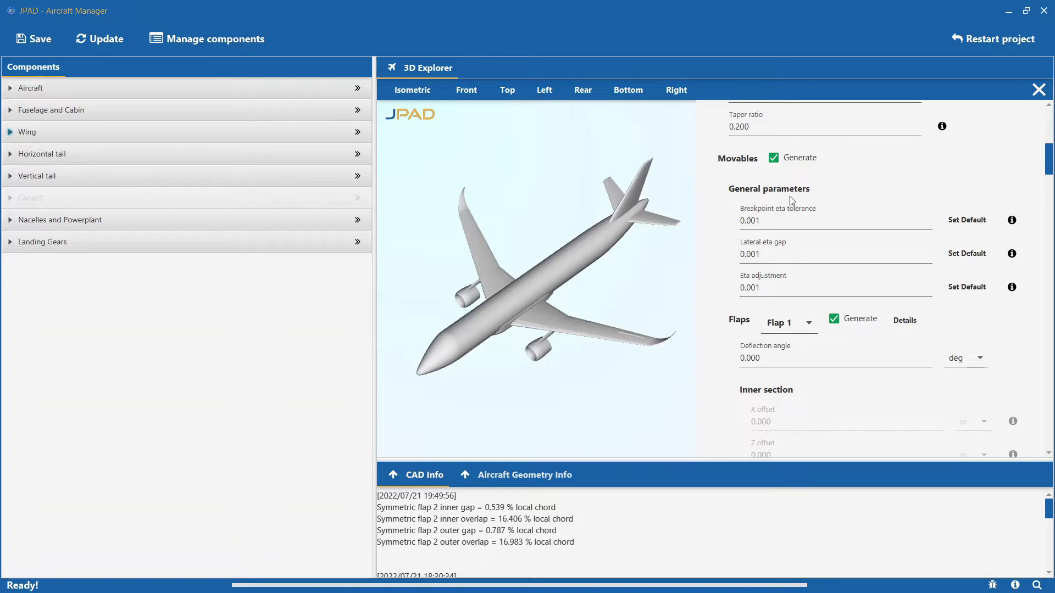
scroll(789, 196, "down", 3)
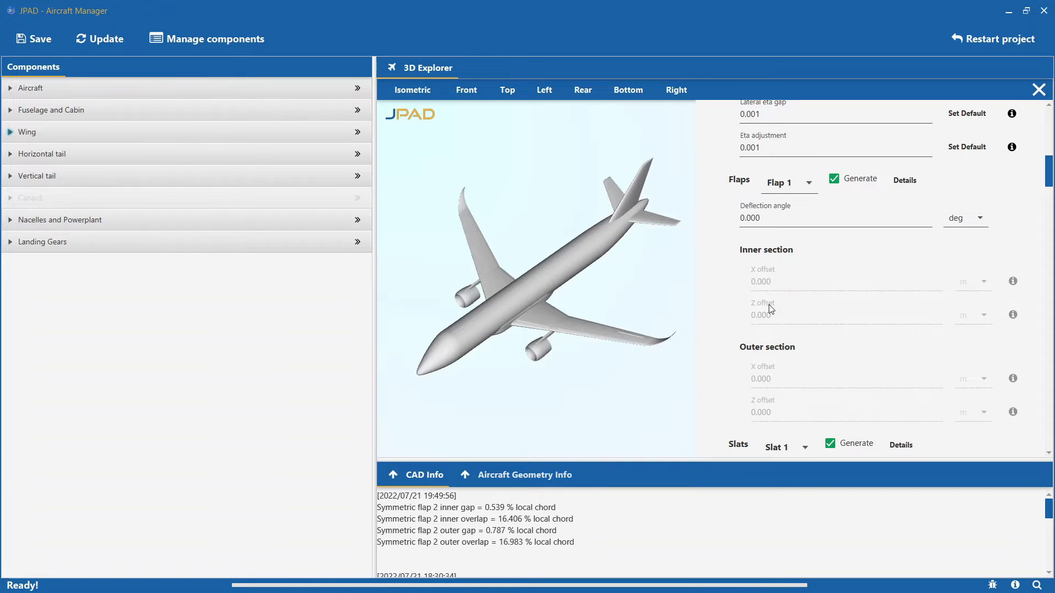
- Check which flaps, slats and ailerons are available in the wing's movables settings, keeping Flap 1, Slat 1 and Aileron 1 selected
mouse_move(756, 221)
left_click(789, 189)
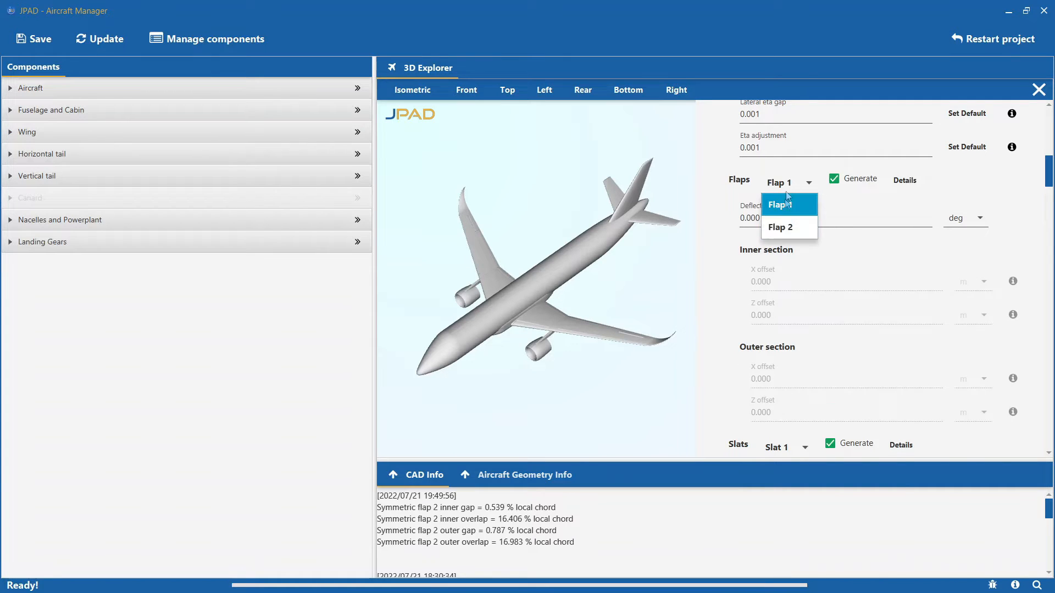
left_click(788, 204)
scroll(718, 306, "down", 3)
left_click(780, 268)
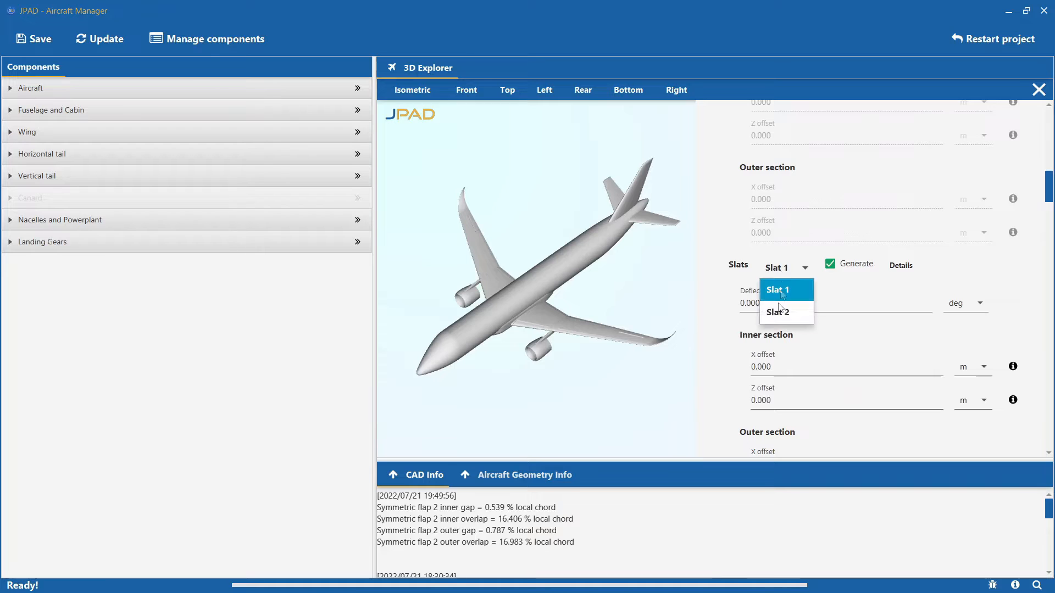
left_click(779, 290)
scroll(721, 263, "down", 2)
scroll(721, 265, "down", 3)
left_click(805, 373)
left_click(803, 393)
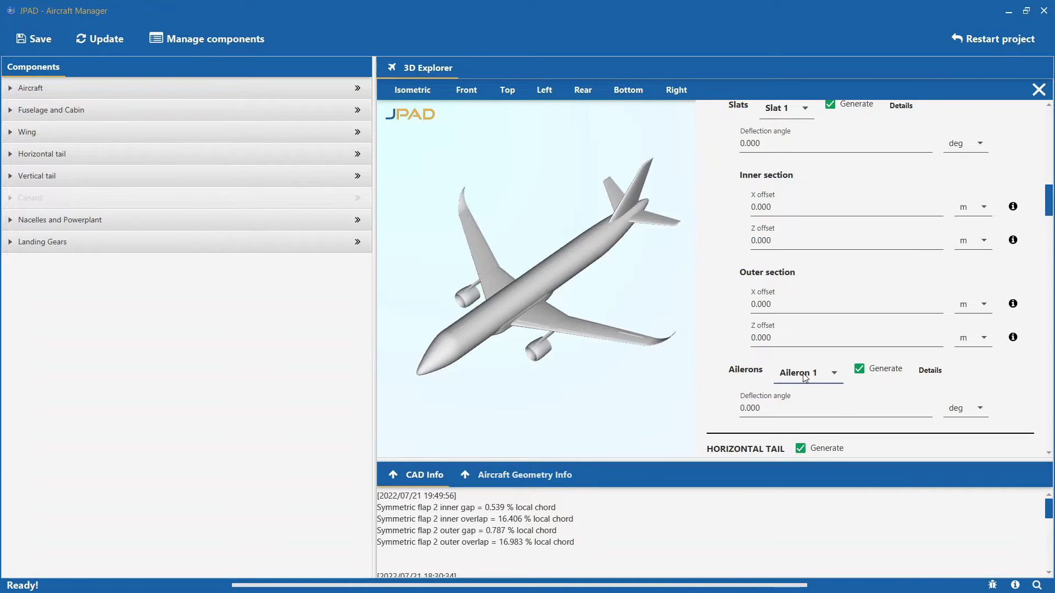
left_click(805, 377)
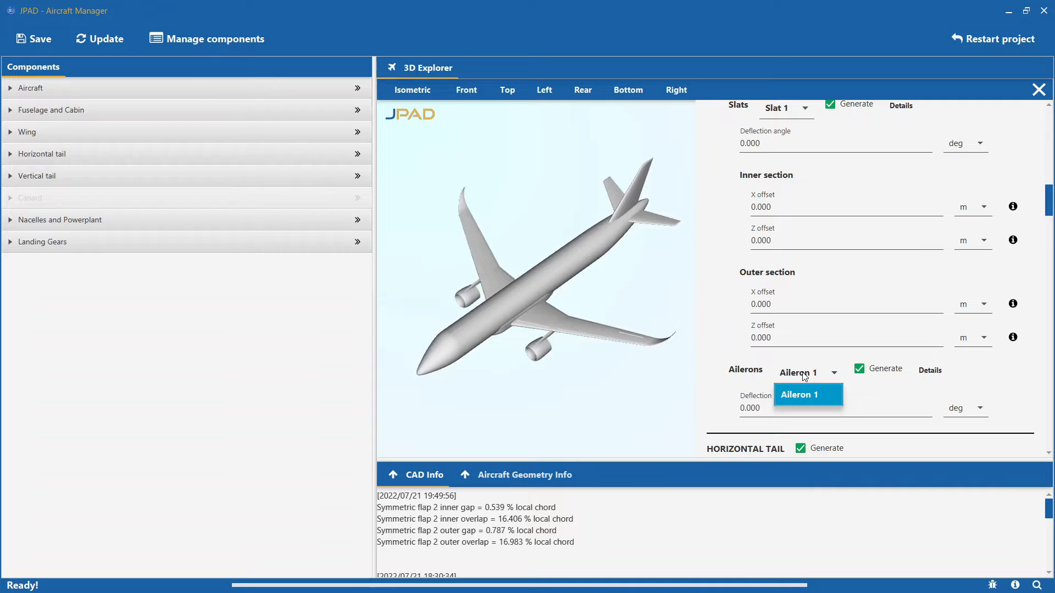
left_click(805, 377)
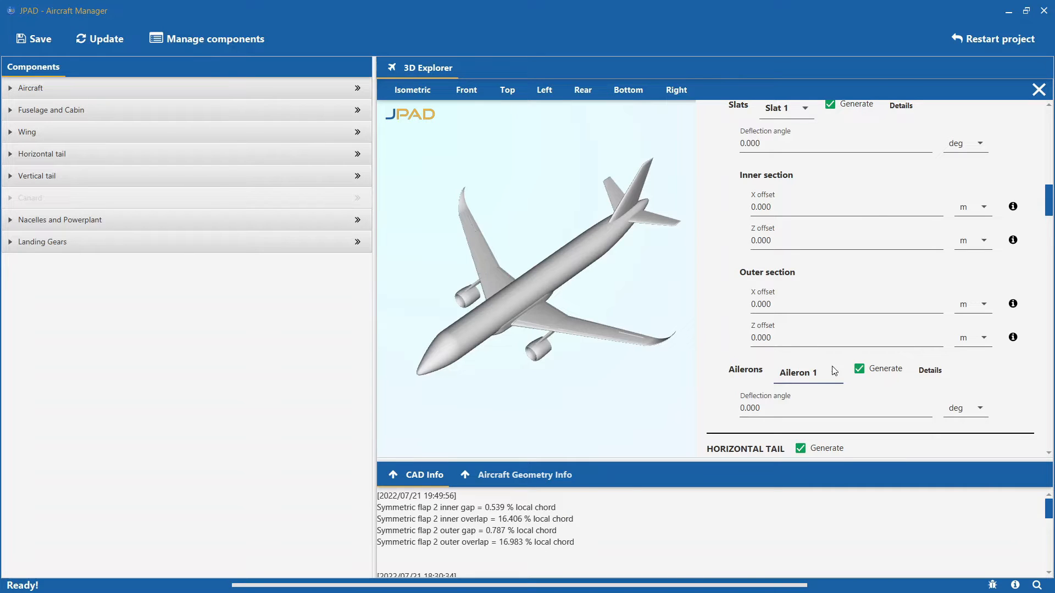
- Open the detailed CAD parameters of Aileron 1 in a maximized window and inspect its 3D shape and inner-section 2D profile
left_click(938, 369)
left_click(979, 56)
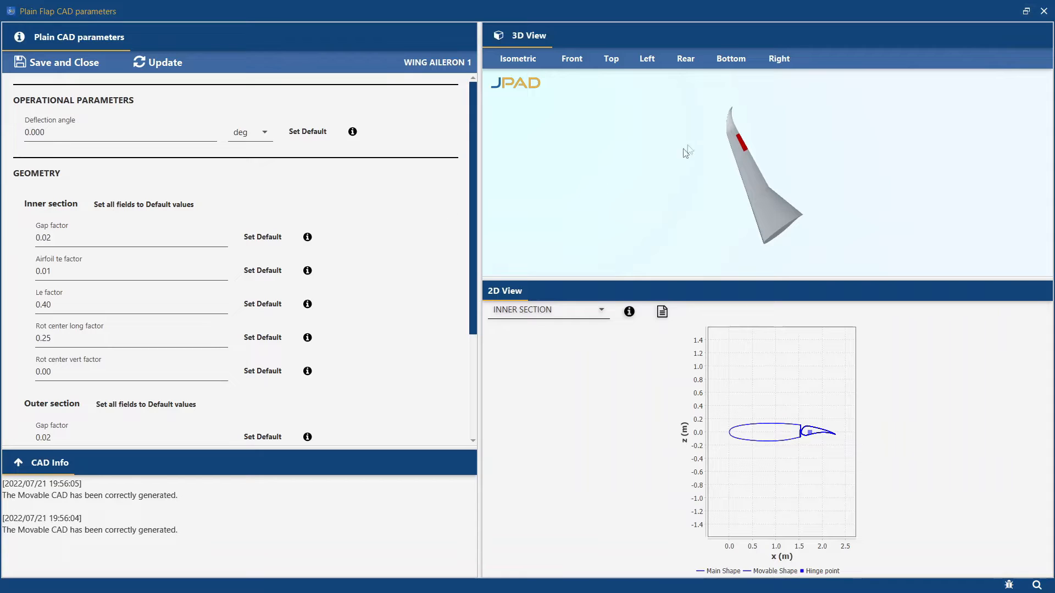
left_click_drag(690, 220, 709, 162)
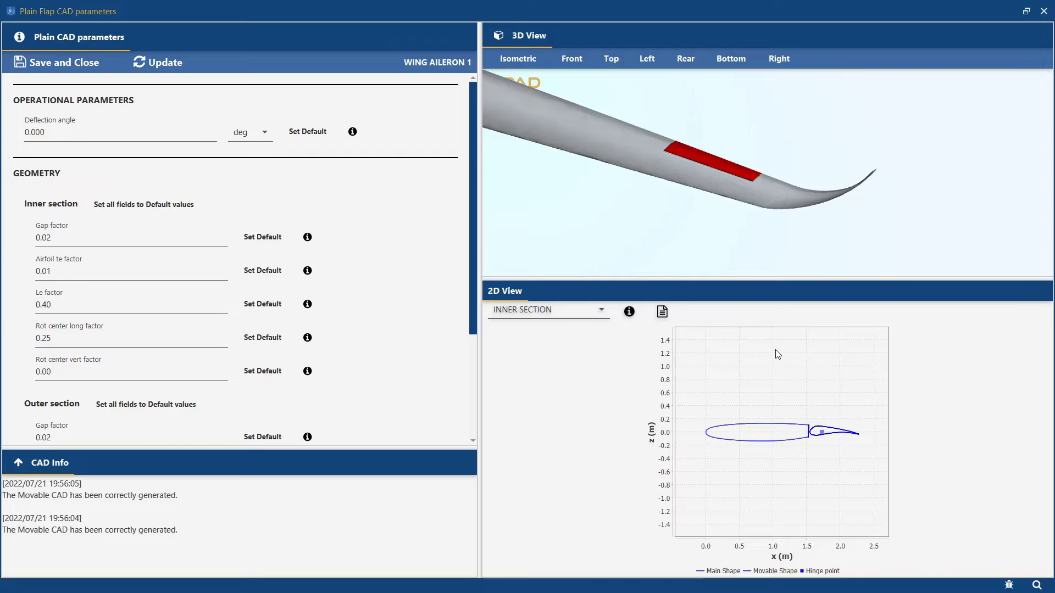
left_click(553, 314)
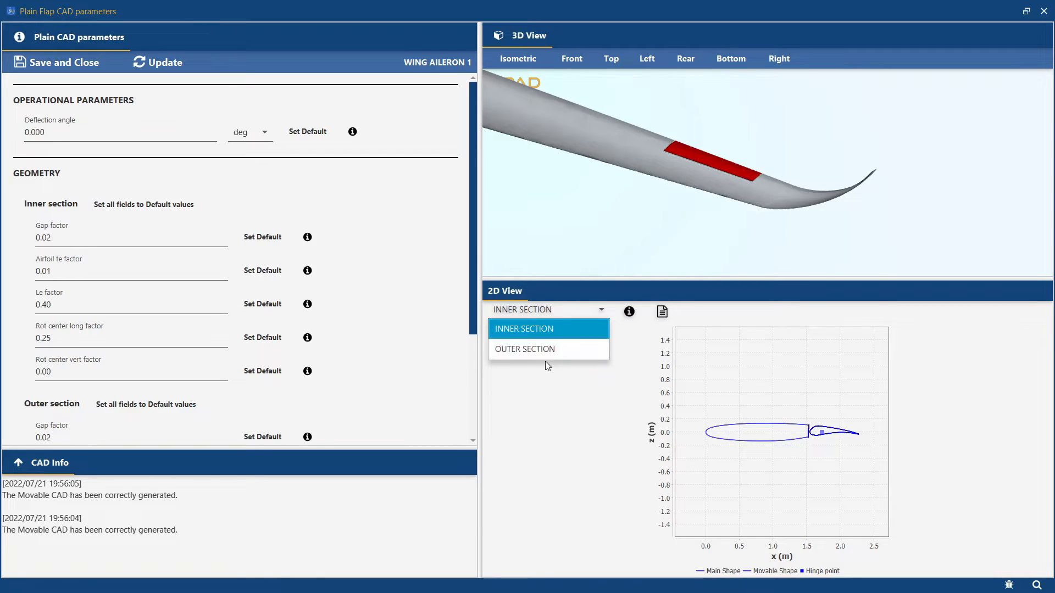
left_click(546, 330)
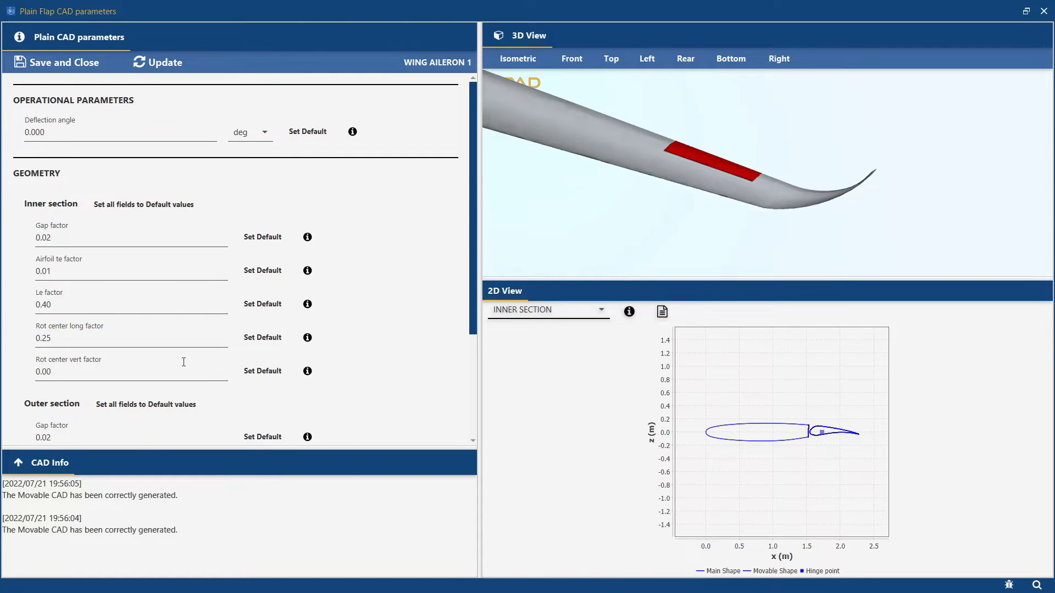
- Read the explanations of the aileron's inner-section Le factor and Rot center long factor, and close its parameters without saving
scroll(374, 332, "down", 2)
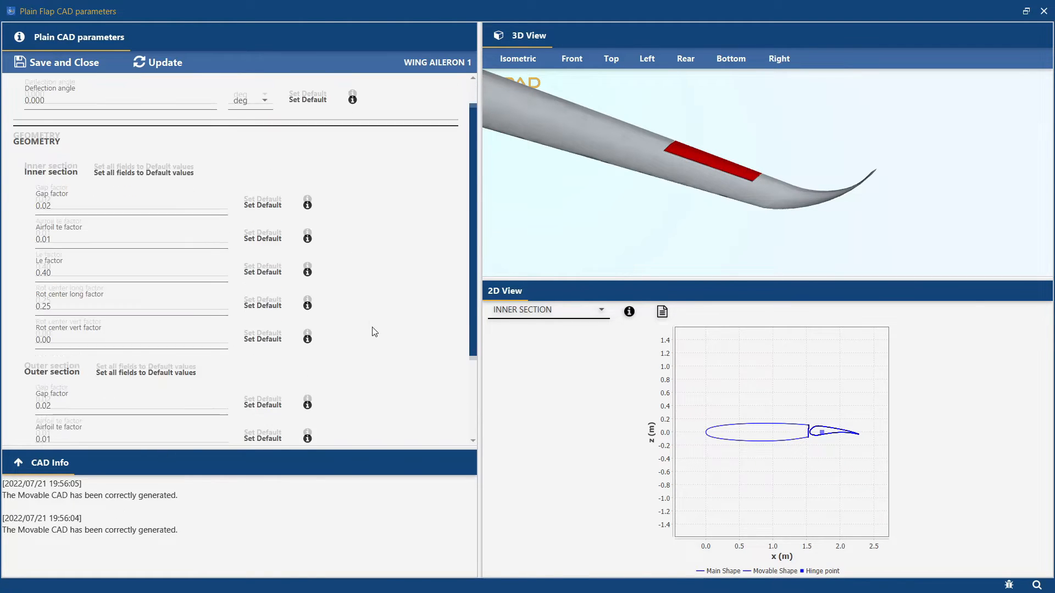
scroll(374, 332, "down", 2)
scroll(373, 332, "up", 3)
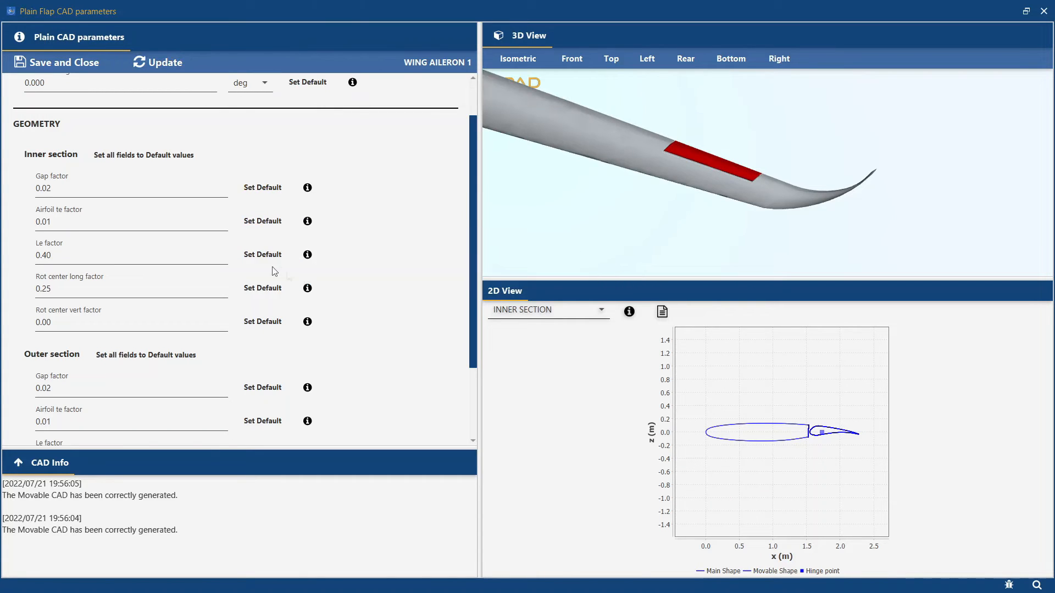
left_click(307, 254)
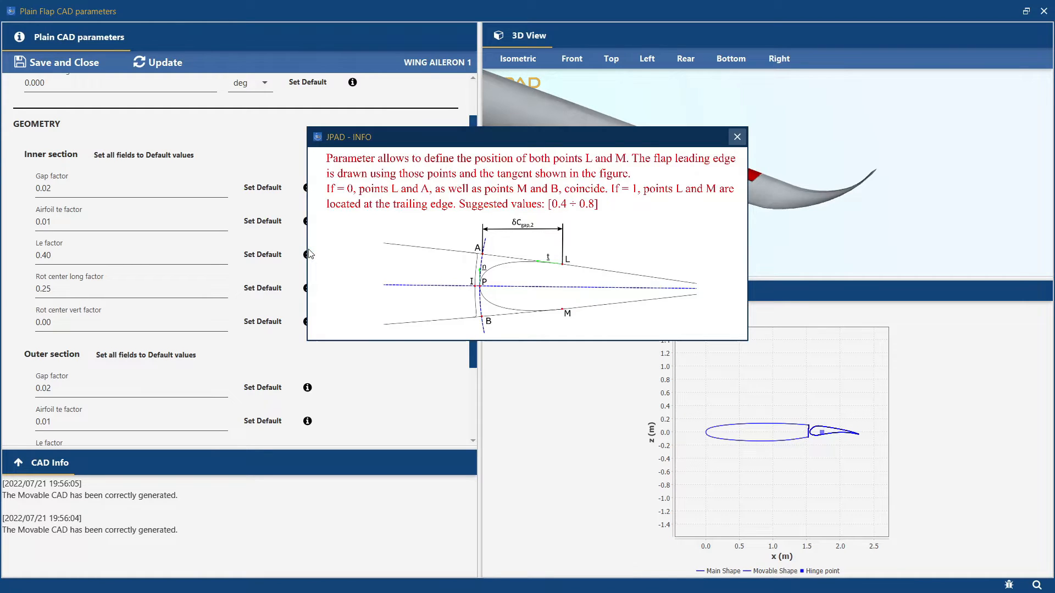
left_click(737, 136)
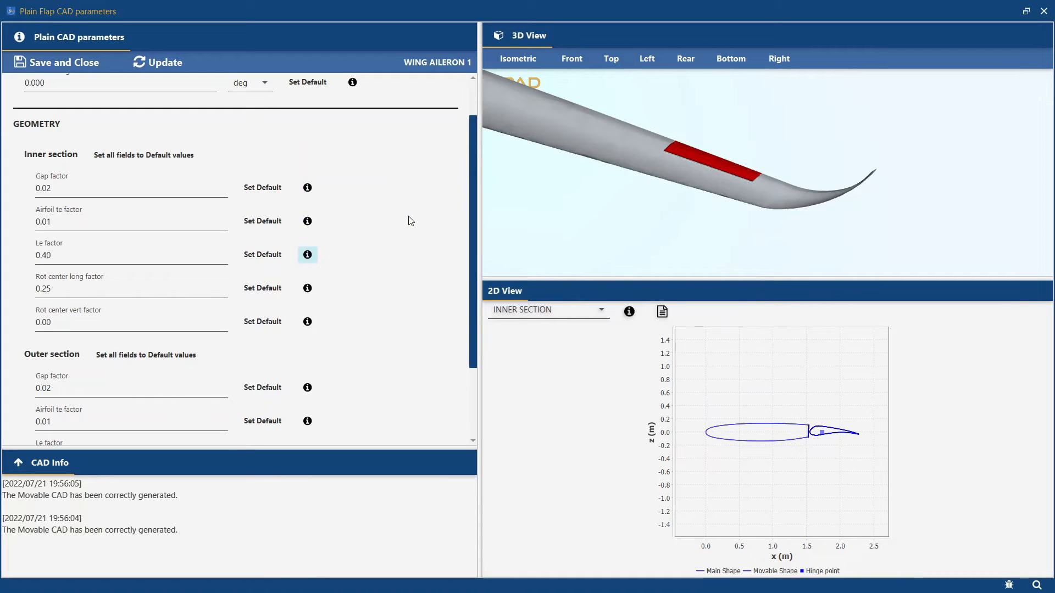
scroll(411, 221, "down", 1)
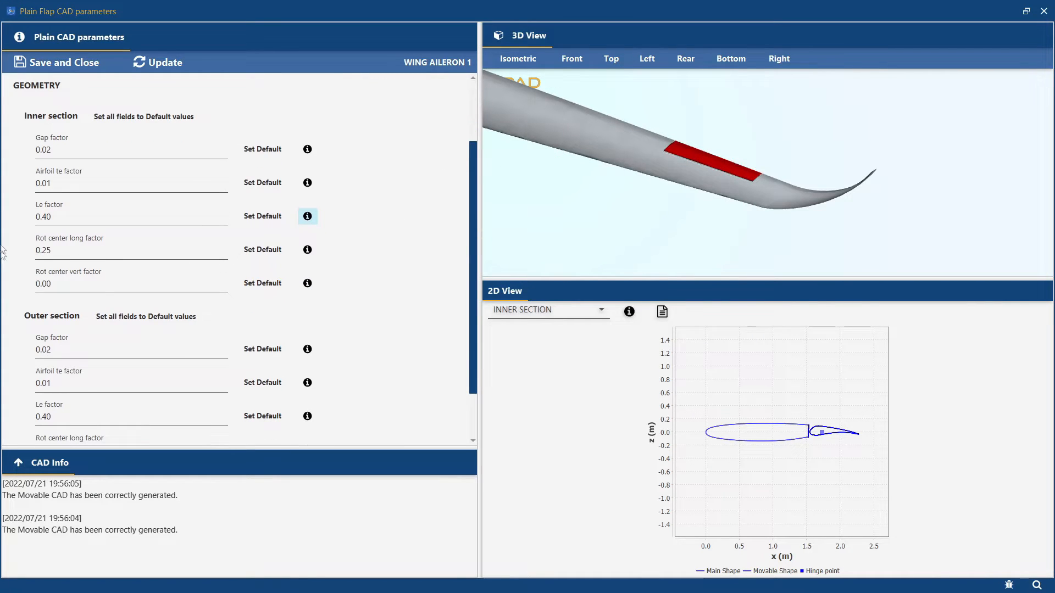
left_click(307, 250)
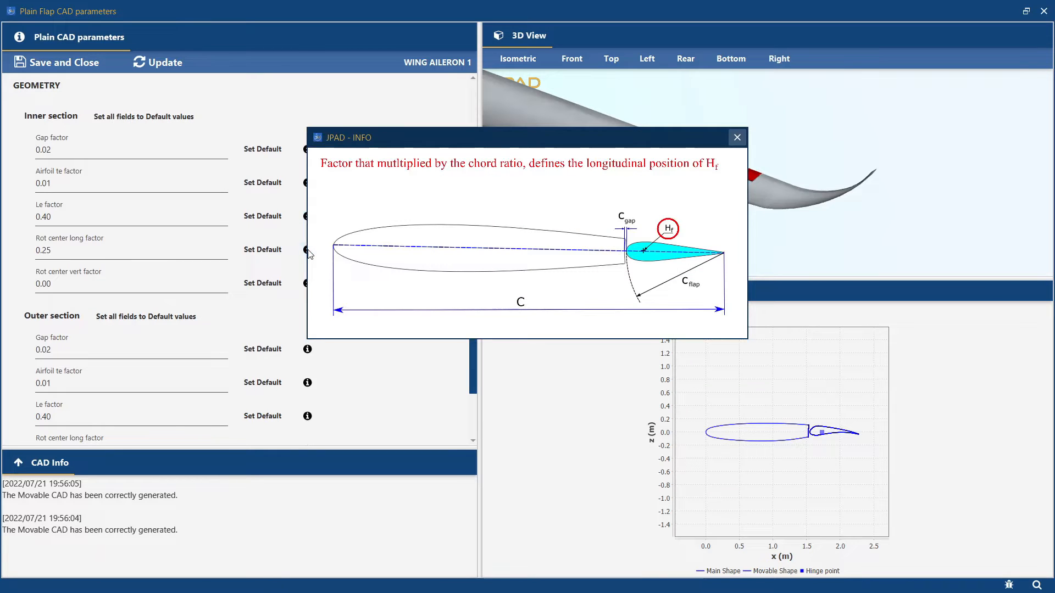
left_click(737, 138)
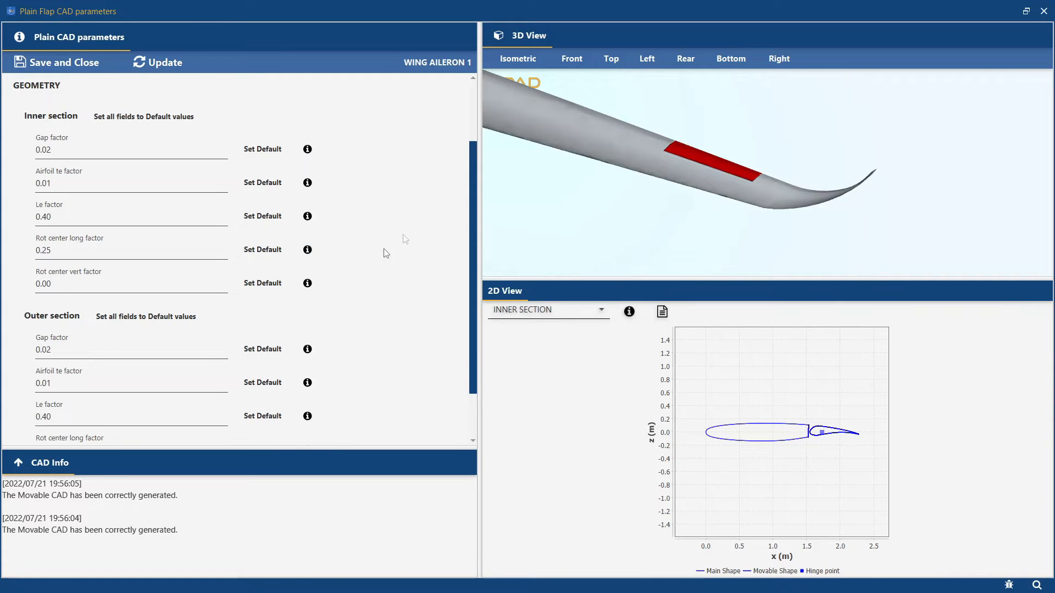
left_click(1043, 12)
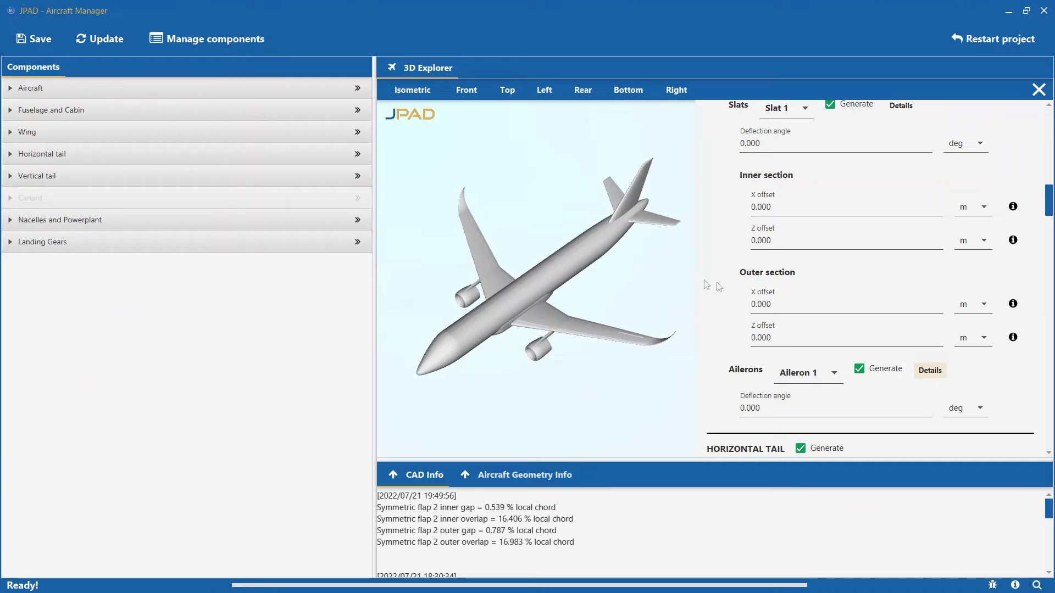
- Open the detailed CAD parameters of Slat 1 in a maximized window and read the explanation of its inner-section Gap factor
scroll(810, 290, "up", 3)
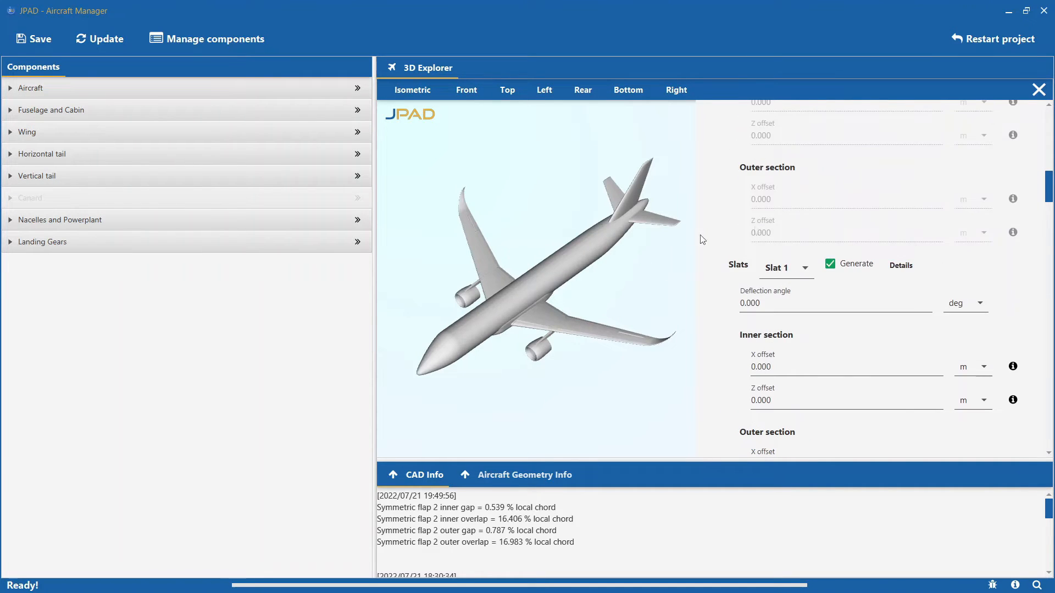
left_click(901, 266)
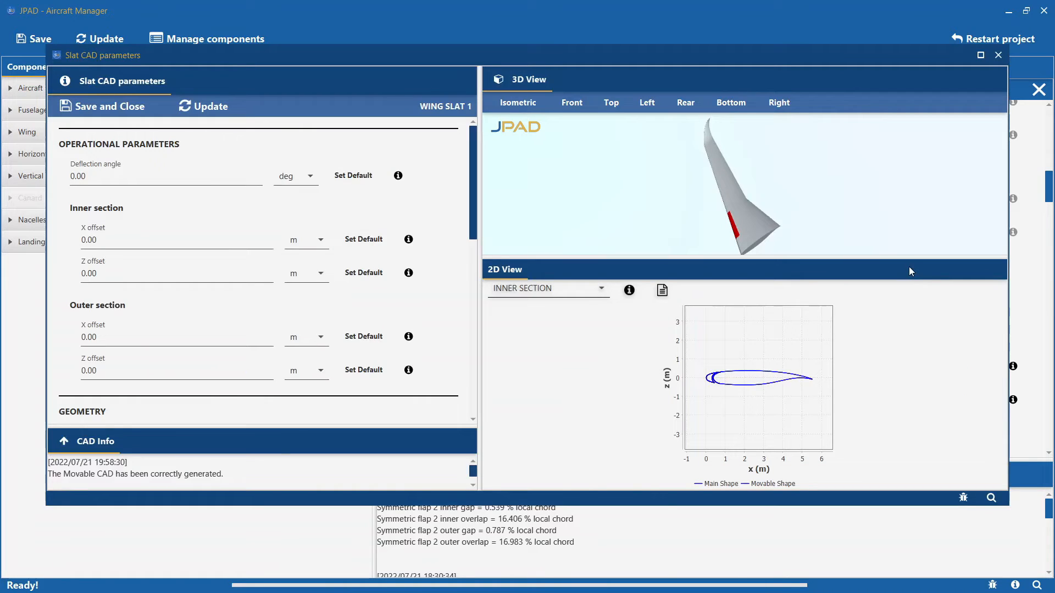
left_click(980, 55)
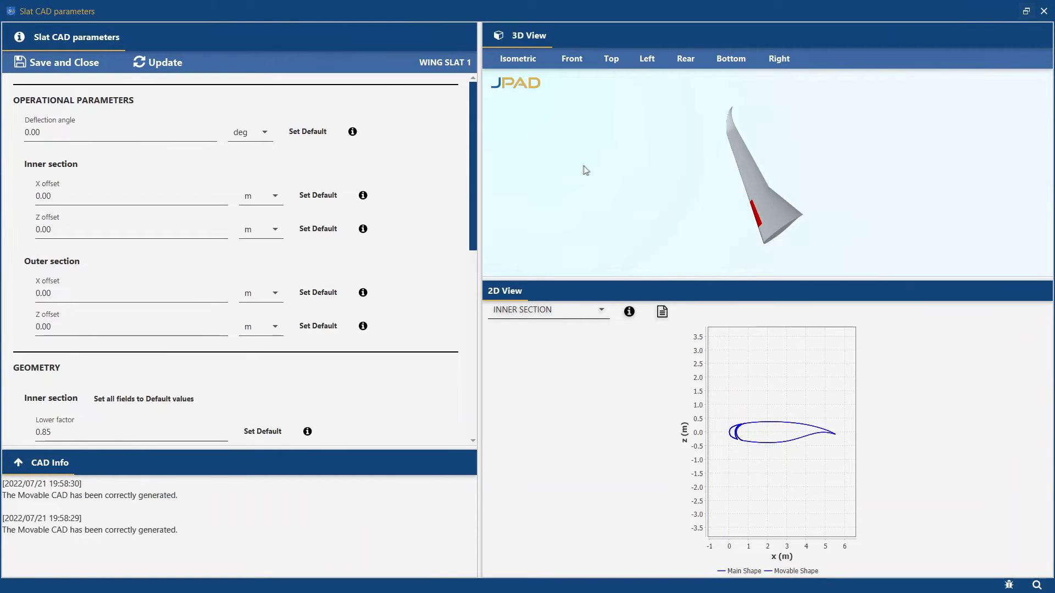
scroll(446, 226, "down", 1)
scroll(446, 227, "down", 3)
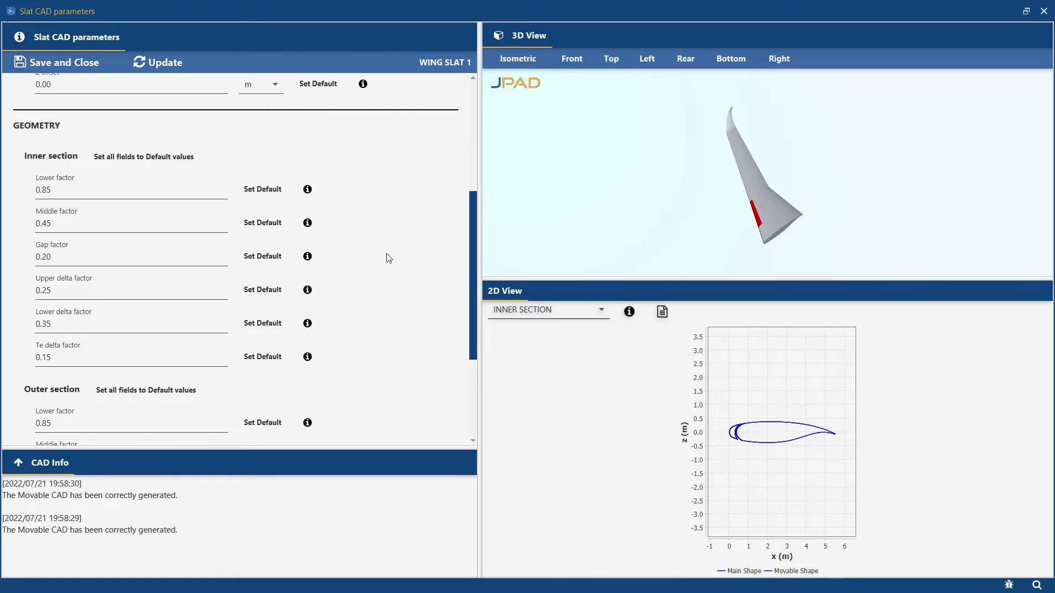
left_click(307, 257)
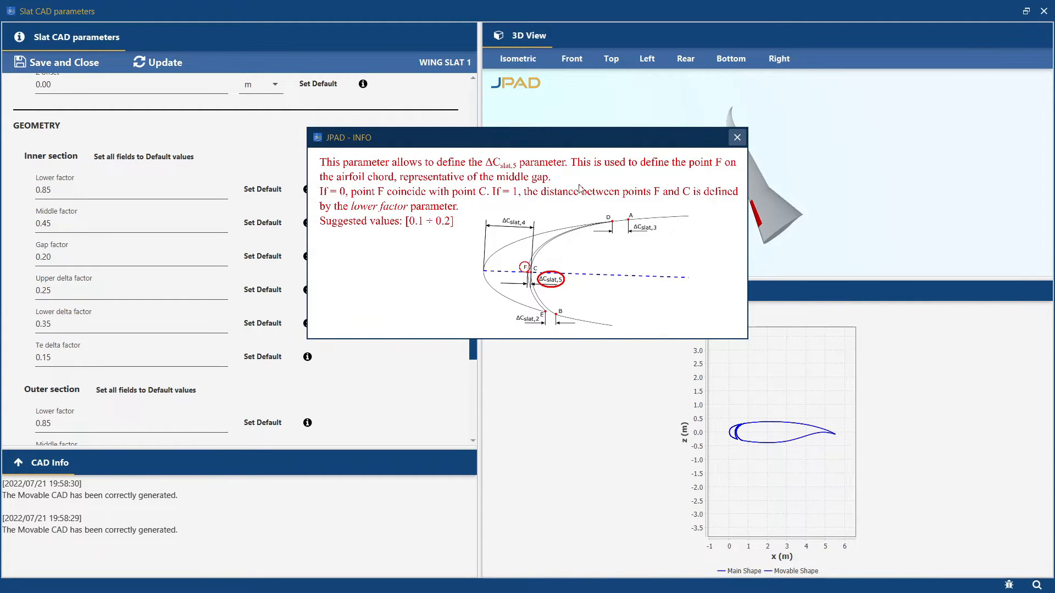
left_click(737, 137)
- Read the explanations of the slat's inner-section X offset and Z offset, and close its parameters without saving
scroll(414, 220, "up", 5)
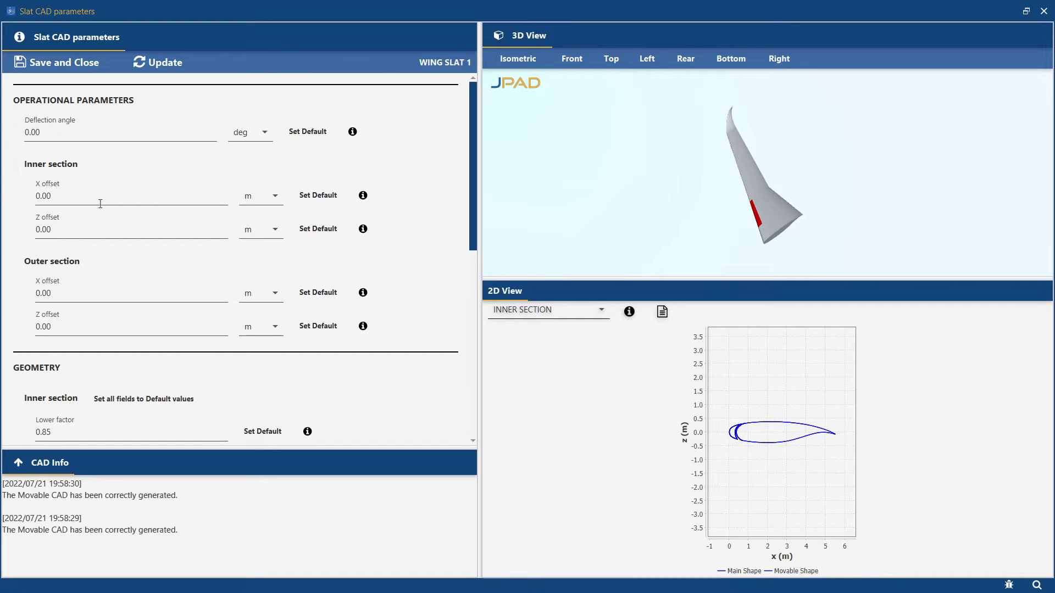
left_click(363, 195)
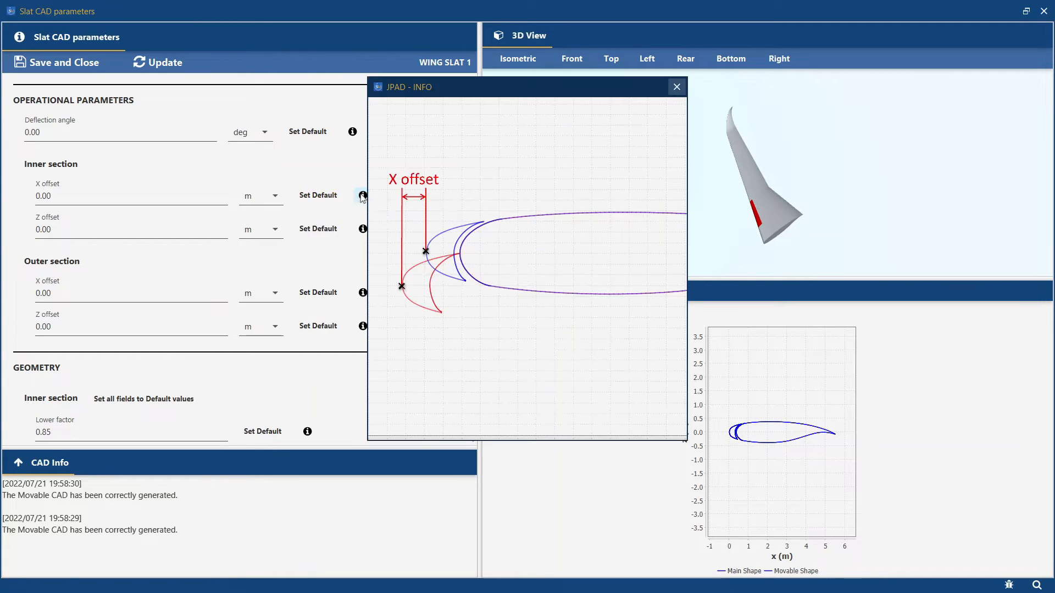
left_click(677, 87)
left_click(363, 228)
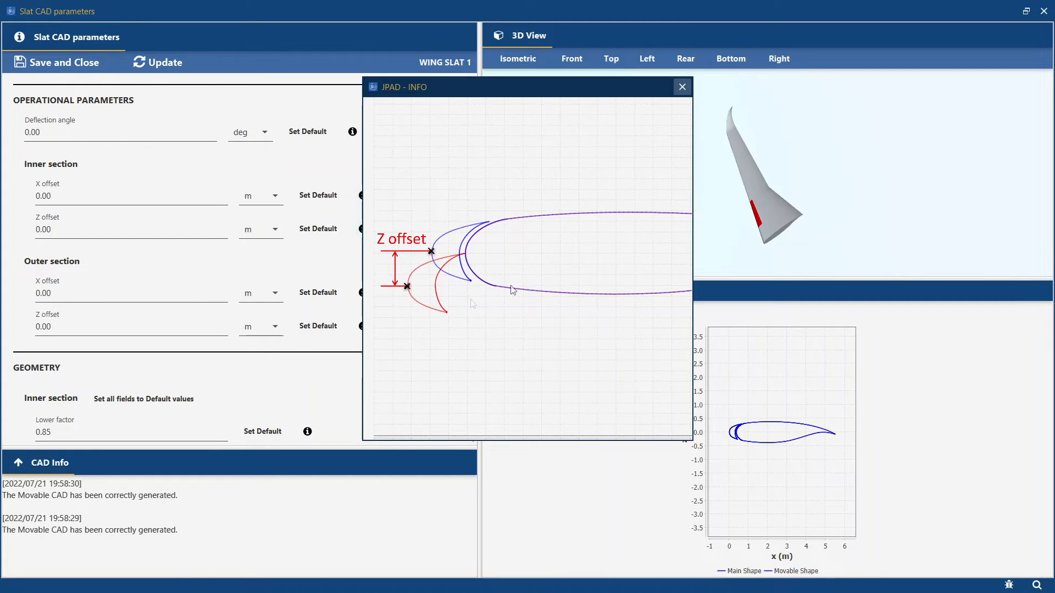
left_click(682, 86)
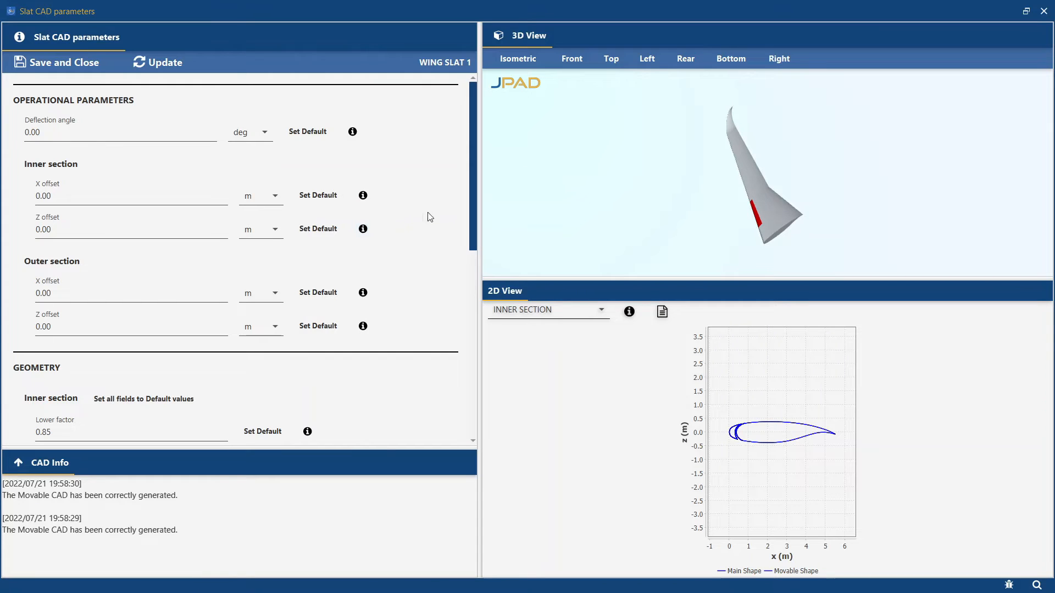
left_click(1044, 11)
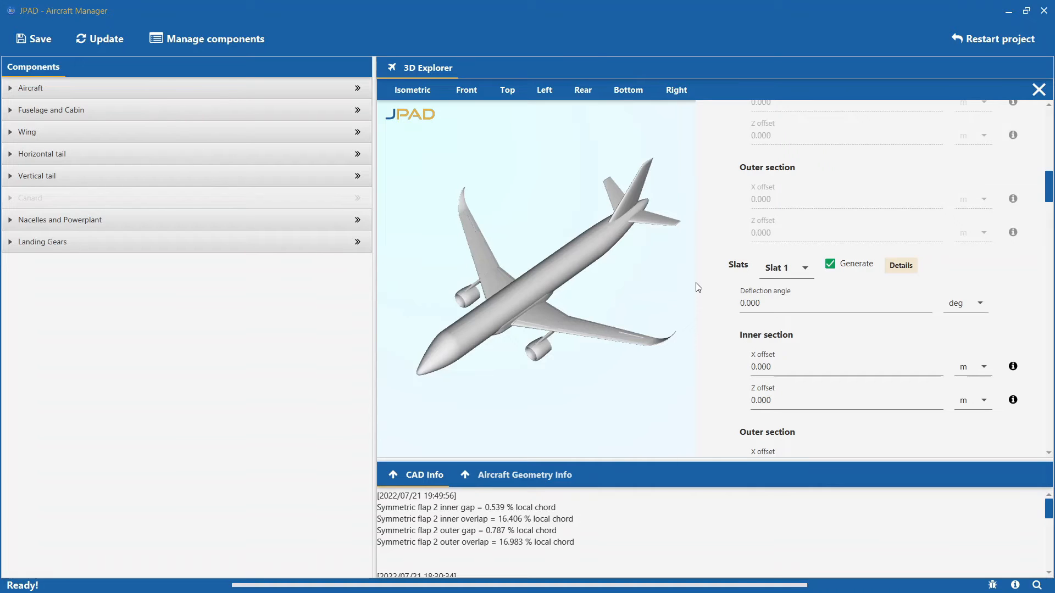
- Check which flap type is assigned to Flap 1 in the wing's component data
scroll(698, 287, "up", 5)
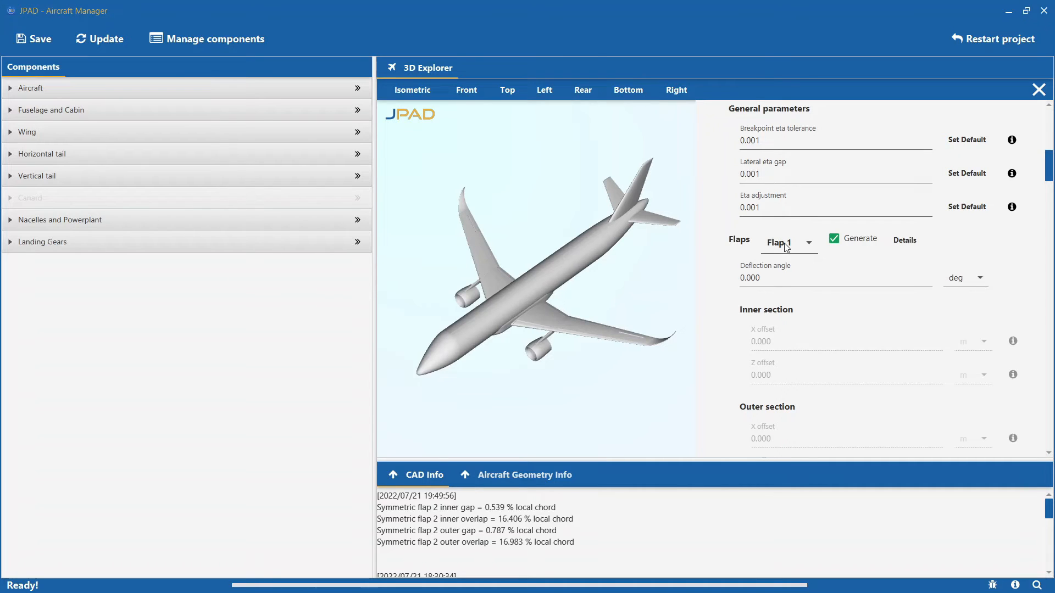
left_click(119, 134)
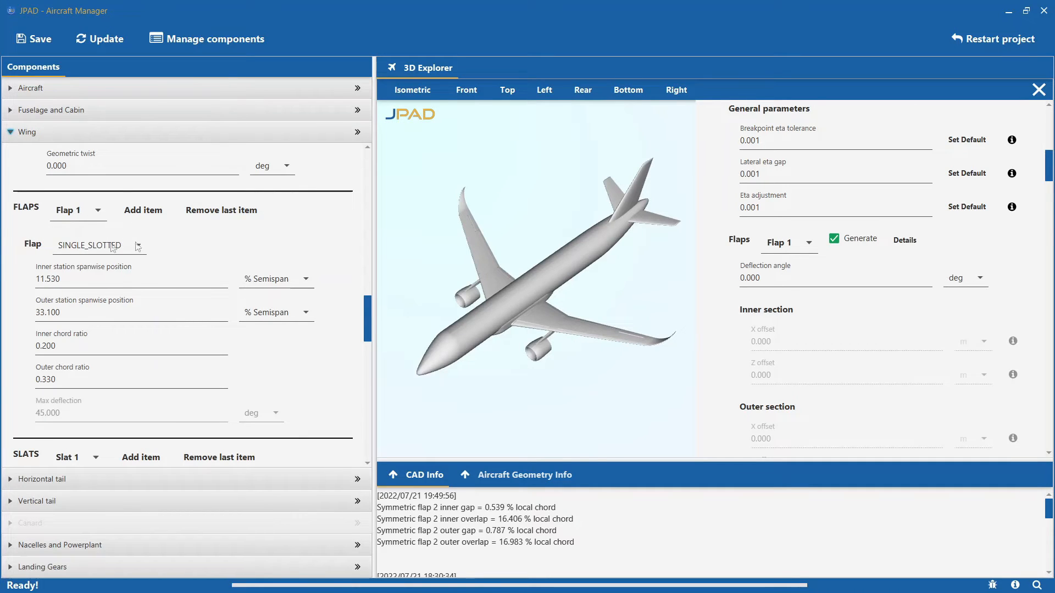
left_click(130, 132)
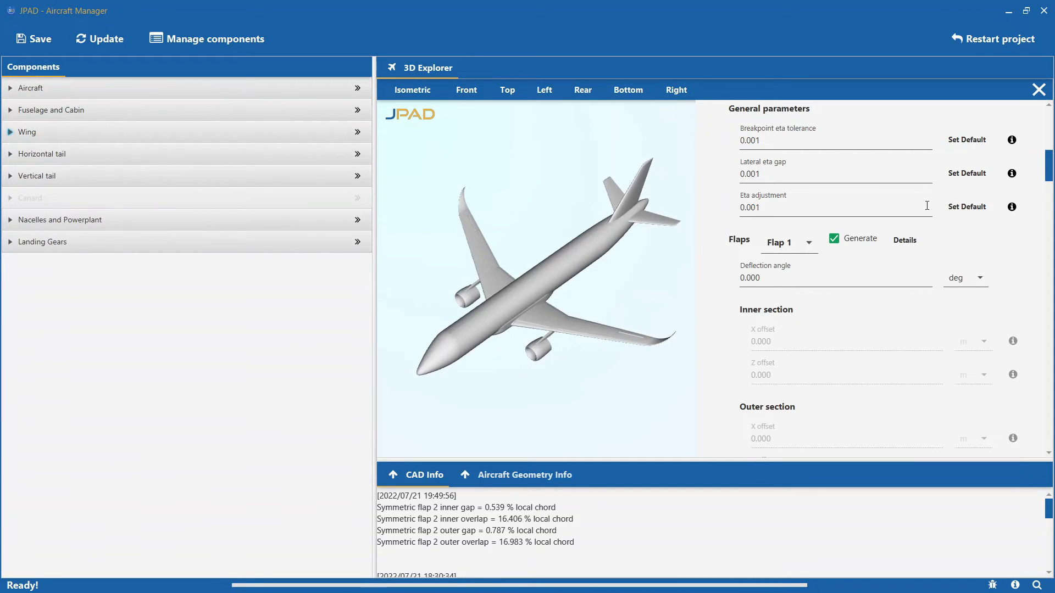
- Open the detailed CAD parameters of Flap 1 in a maximized window and read the explanation of its inner-section Leap factor
left_click(903, 239)
left_click(976, 69)
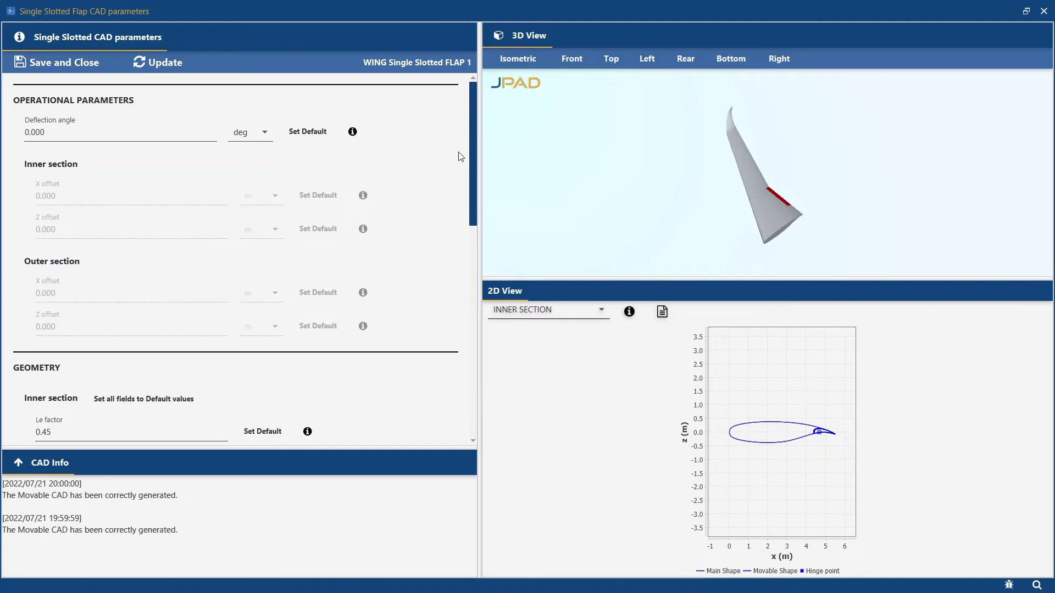
scroll(461, 157, "down", 8)
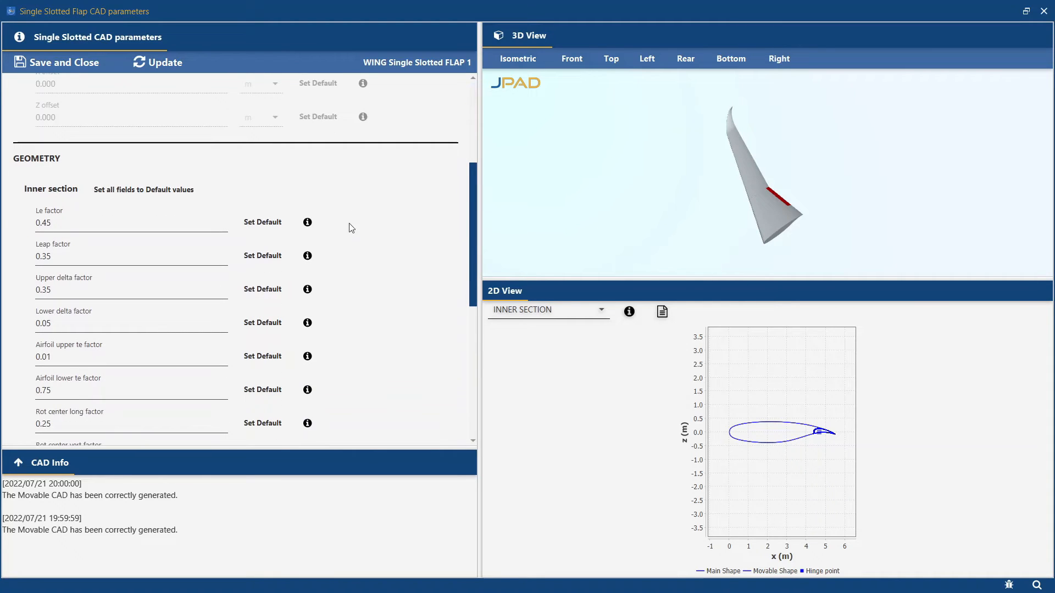
left_click(307, 255)
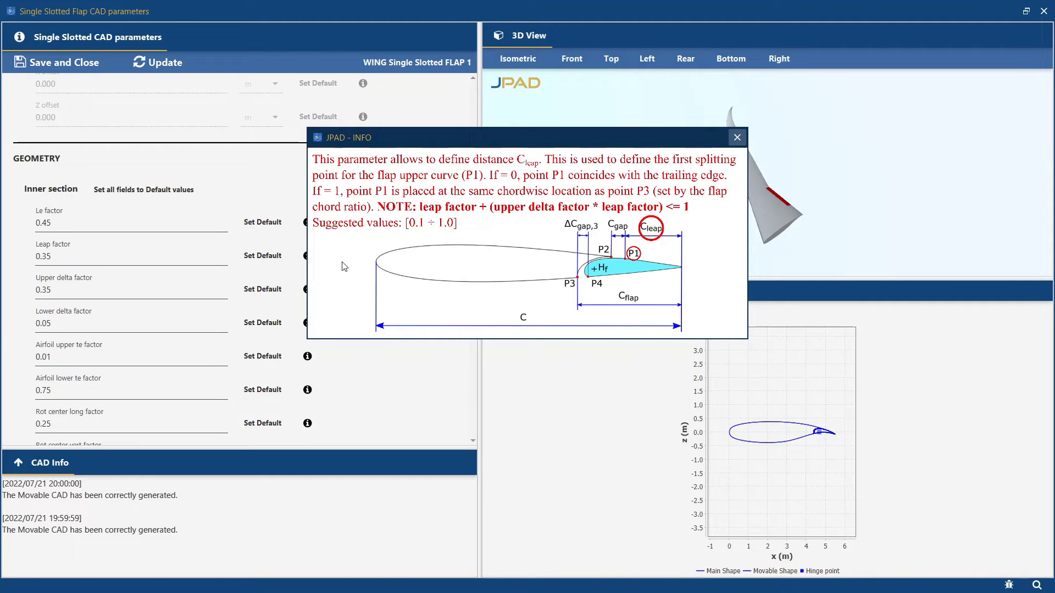
left_click(737, 138)
- Read the explanations of Flap 1's inner-section Rot center long and vert factors, and close its parameters without saving
scroll(448, 311, "down", 5)
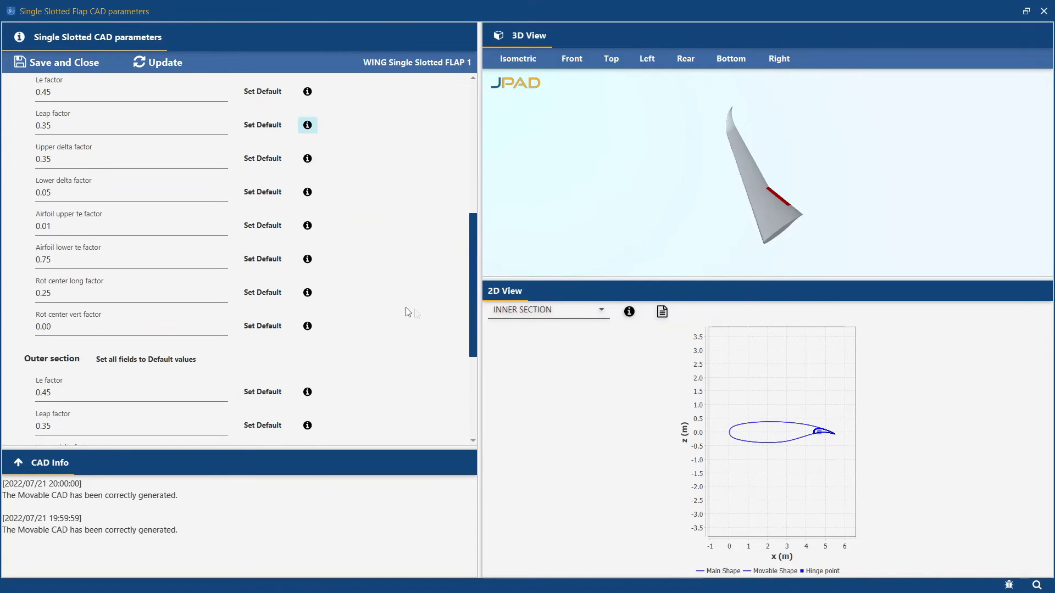
left_click(307, 292)
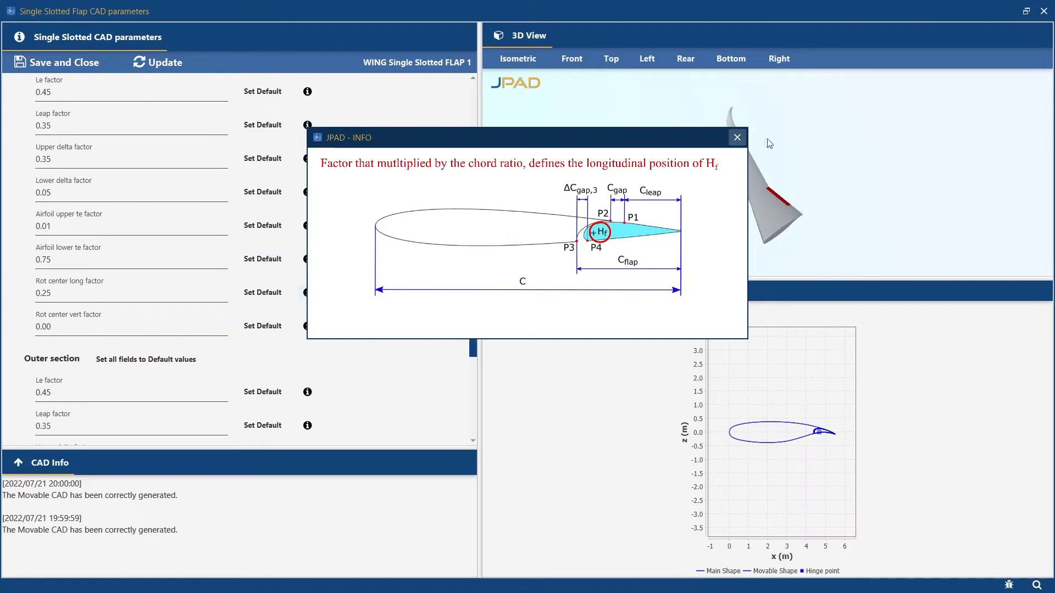
left_click(736, 137)
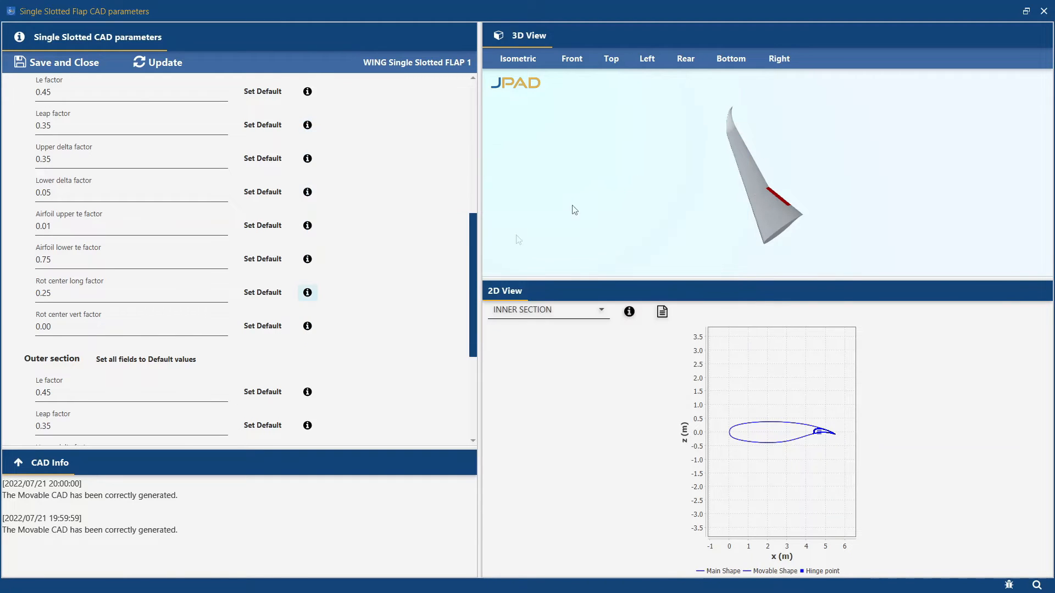
left_click(308, 326)
left_click(736, 138)
left_click(1043, 11)
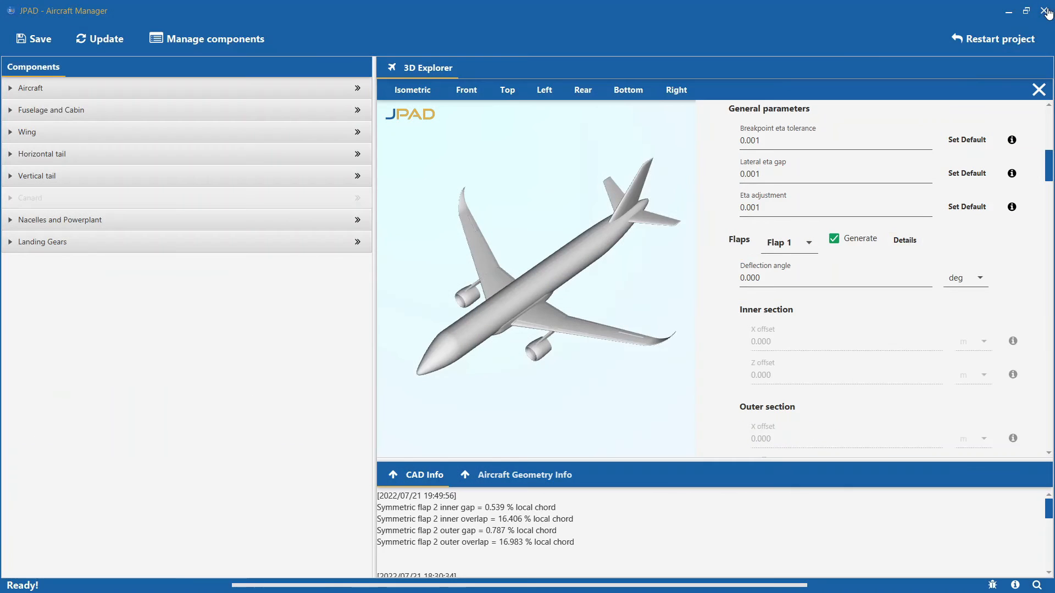
- Open the detailed CAD parameters of Flap 2 in a maximized window and inspect its inner-section 2D profile up close
left_click(780, 245)
left_click(780, 286)
left_click(905, 240)
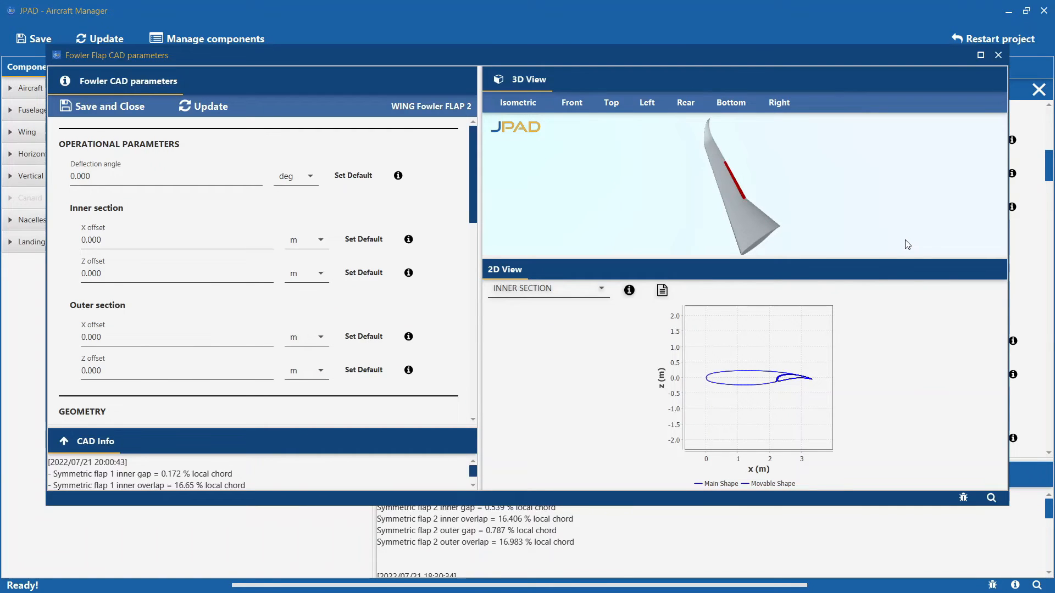
left_click(980, 55)
scroll(458, 183, "down", 6)
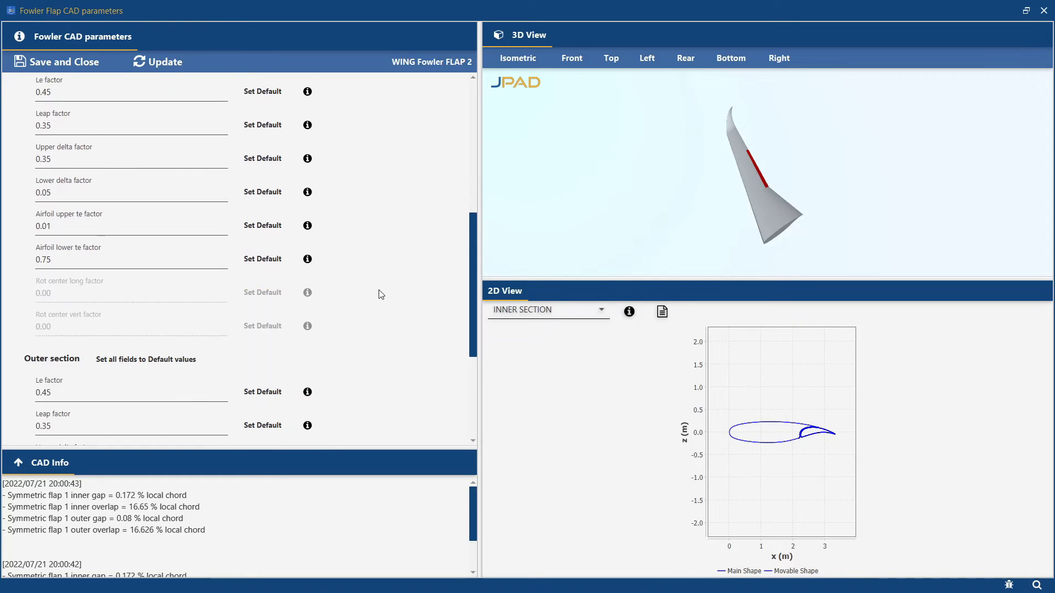
scroll(399, 275, "up", 5)
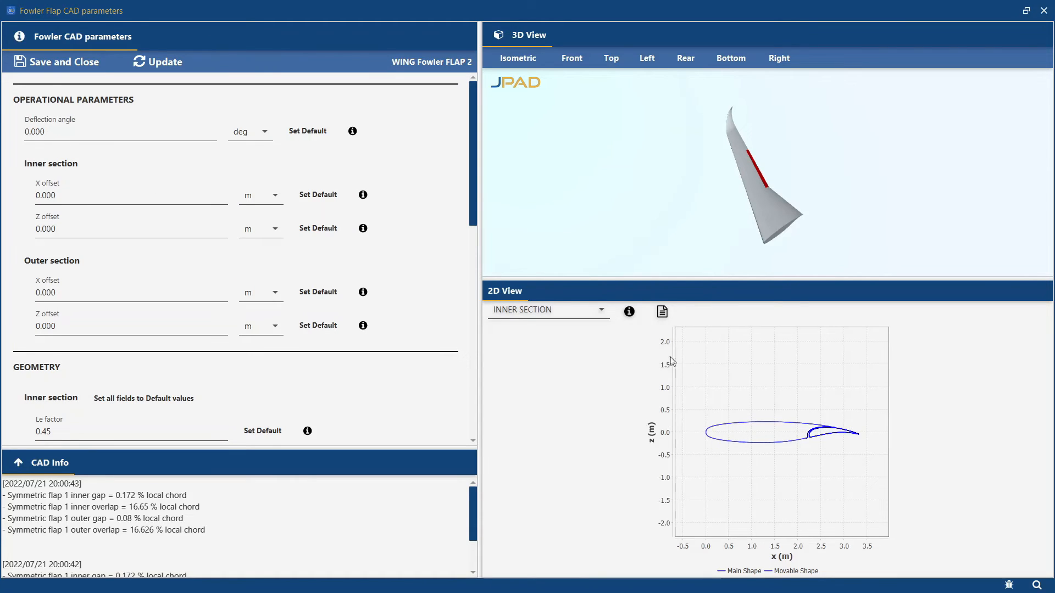
scroll(810, 442, "up", 5)
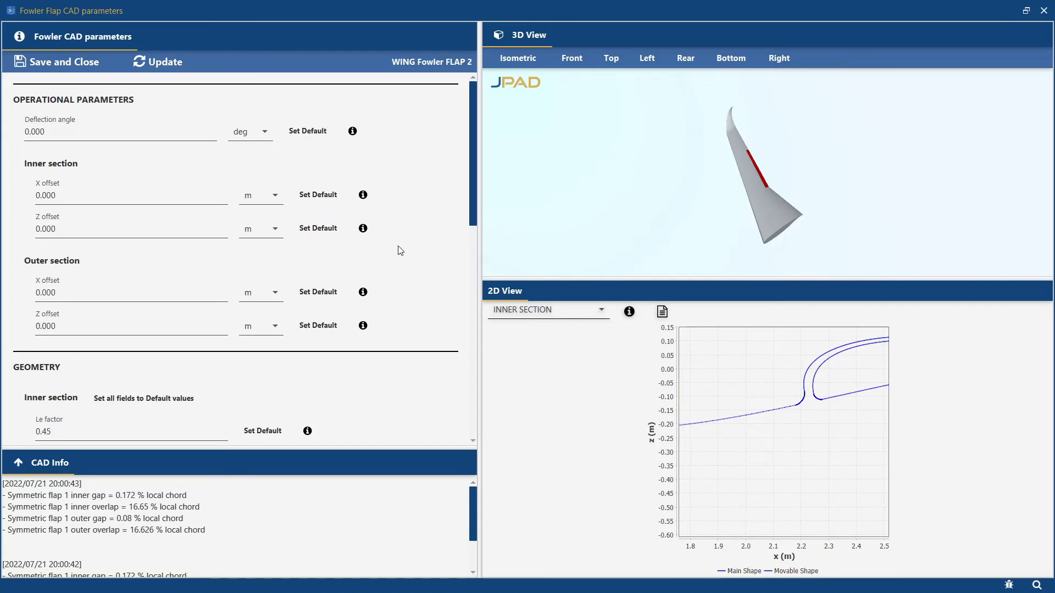
- Set the Lower delta factor of Flap 2 to 0.1 for both the inner and outer sections and update the flap
scroll(400, 250, "down", 1)
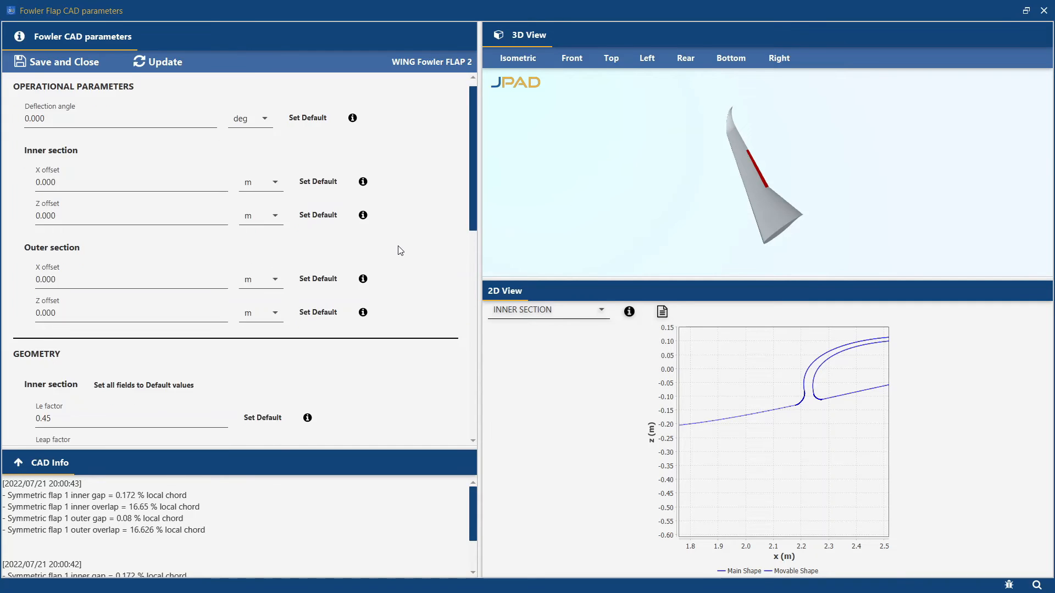
scroll(410, 241, "down", 2)
scroll(410, 244, "down", 3)
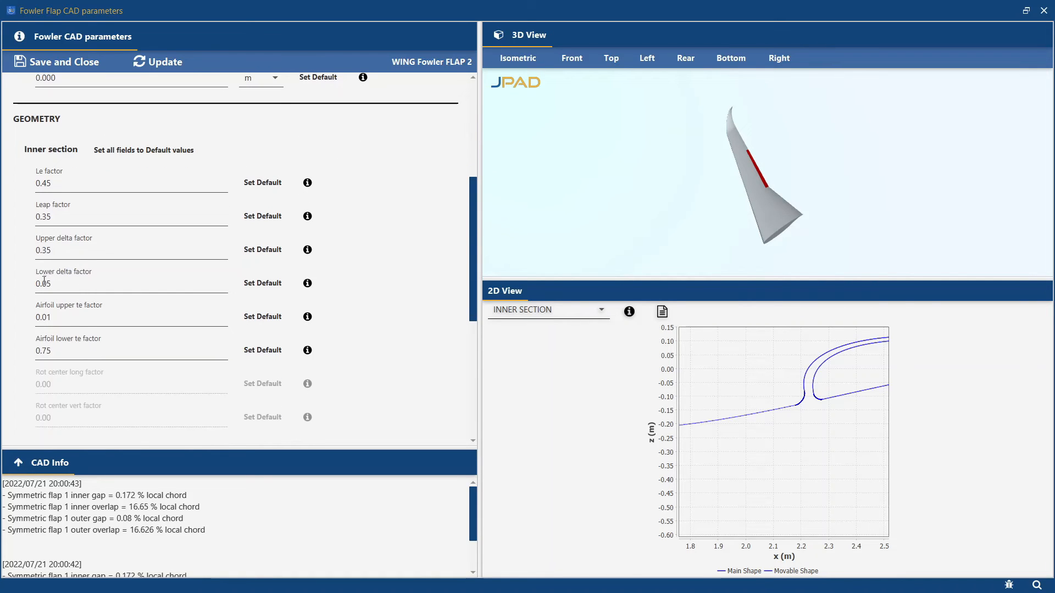
double_click(61, 287)
type("0.")
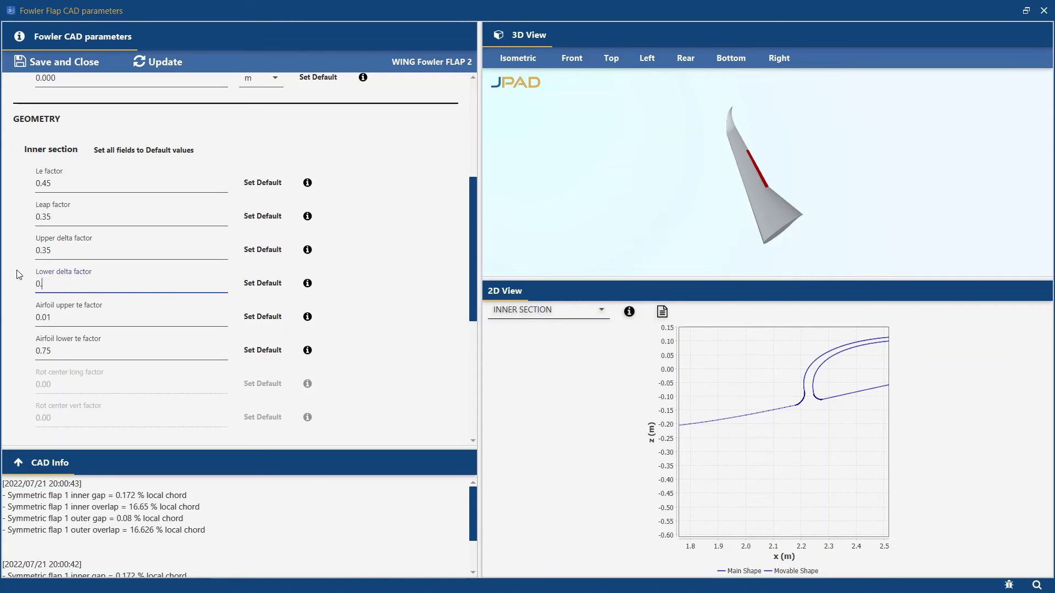
scroll(57, 270, "down", 4)
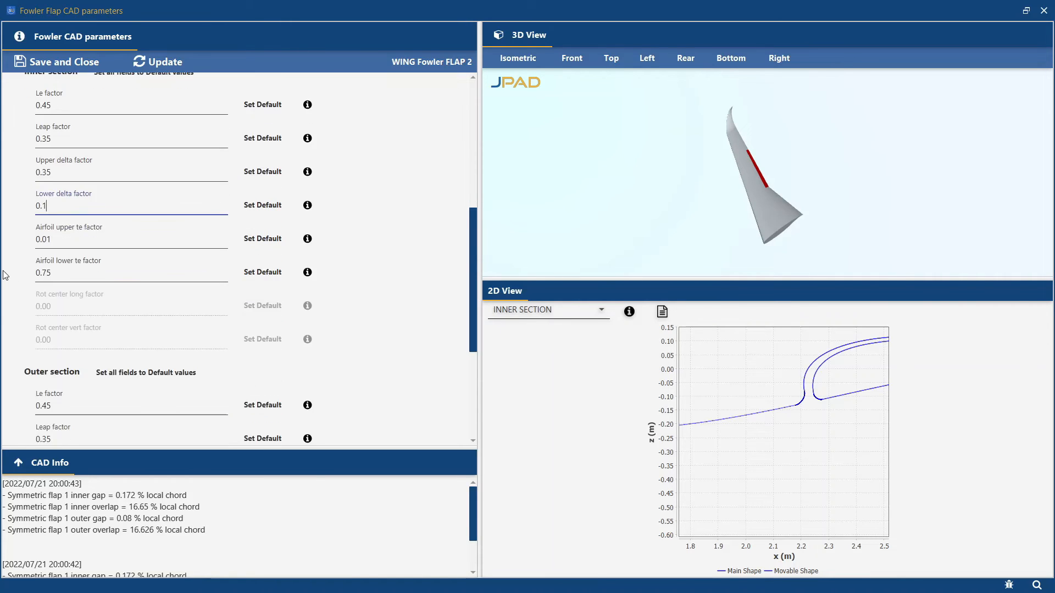
double_click(52, 350)
type("0.1")
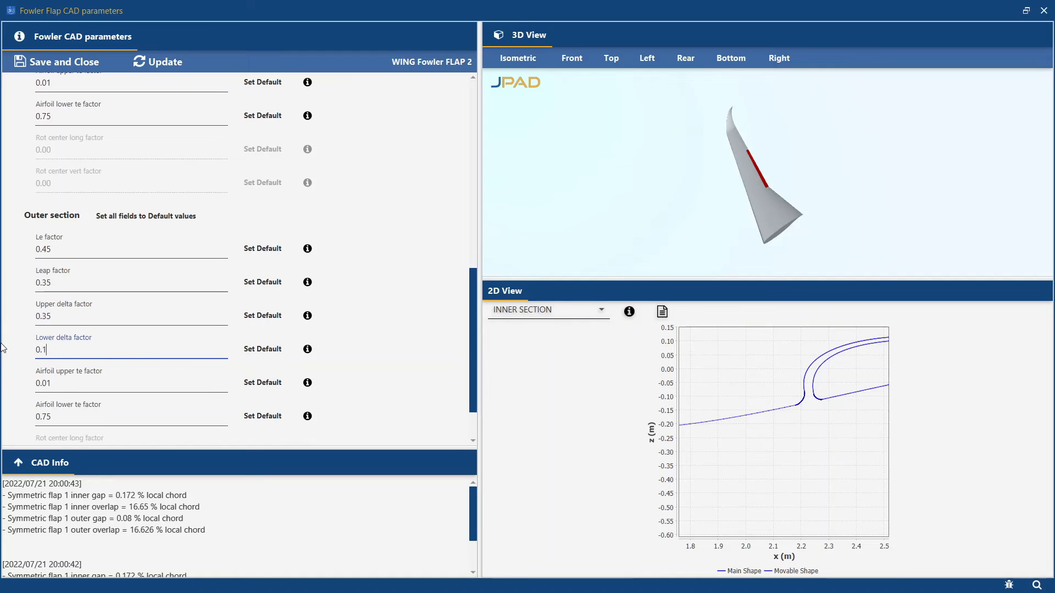
left_click(386, 311)
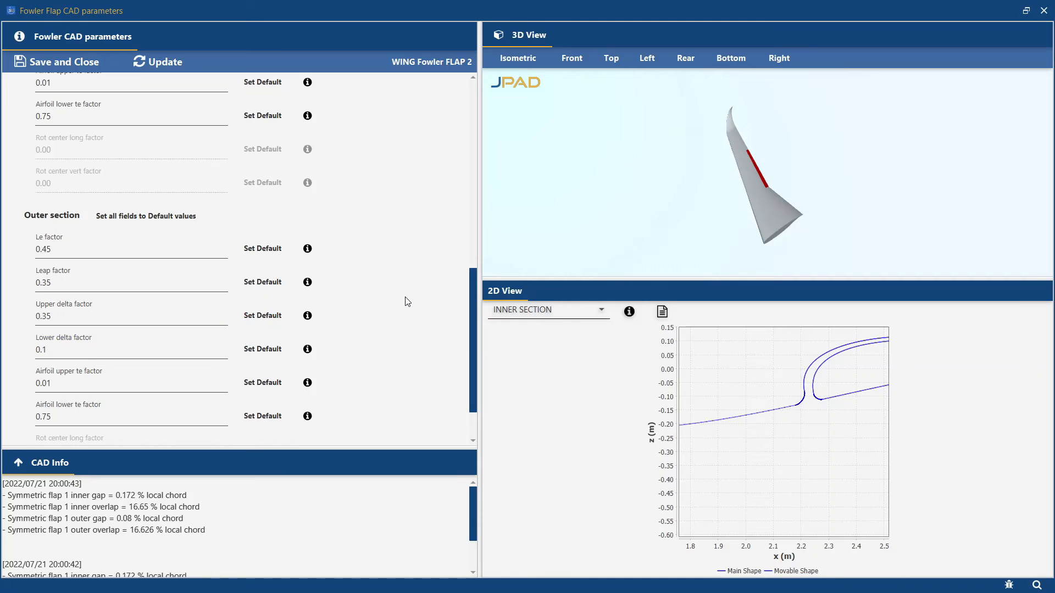
left_click(167, 55)
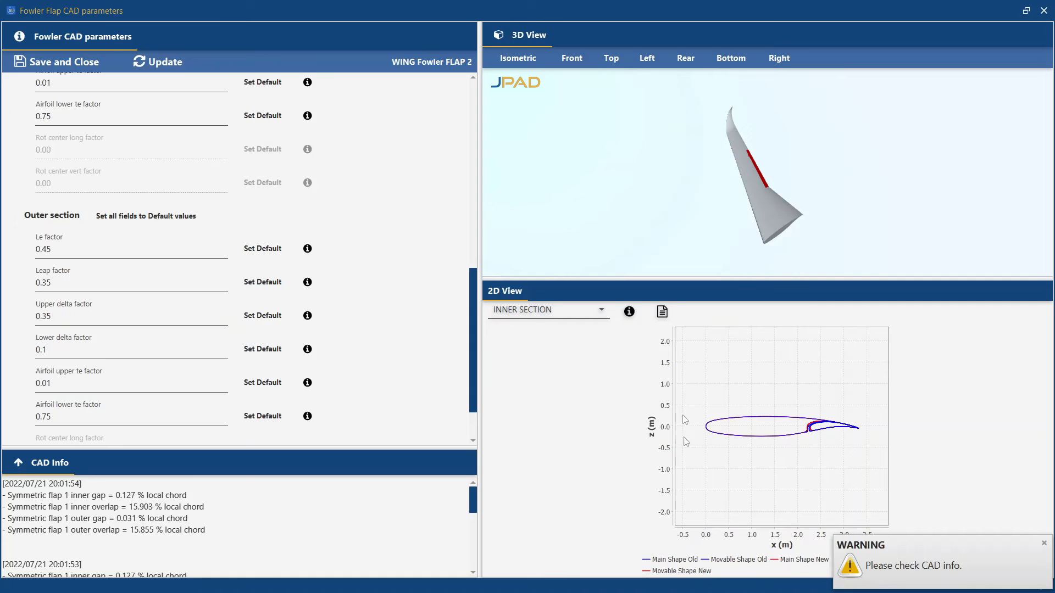
- Compare the old and new flap shapes around the slot in the inner-section 2D view
scroll(778, 416, "up", 2)
scroll(826, 442, "up", 3)
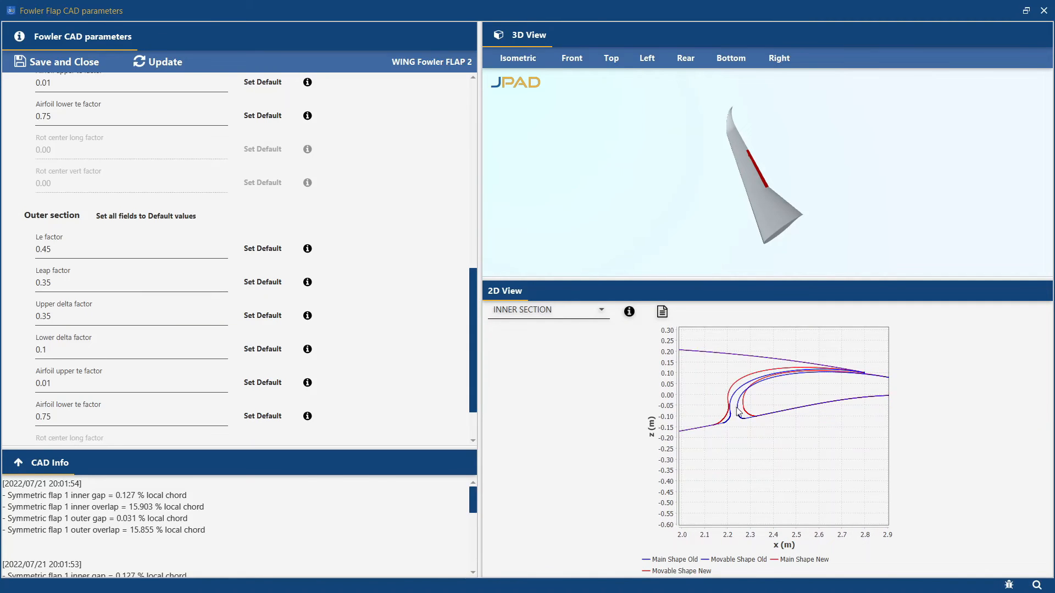
scroll(739, 413, "up", 3)
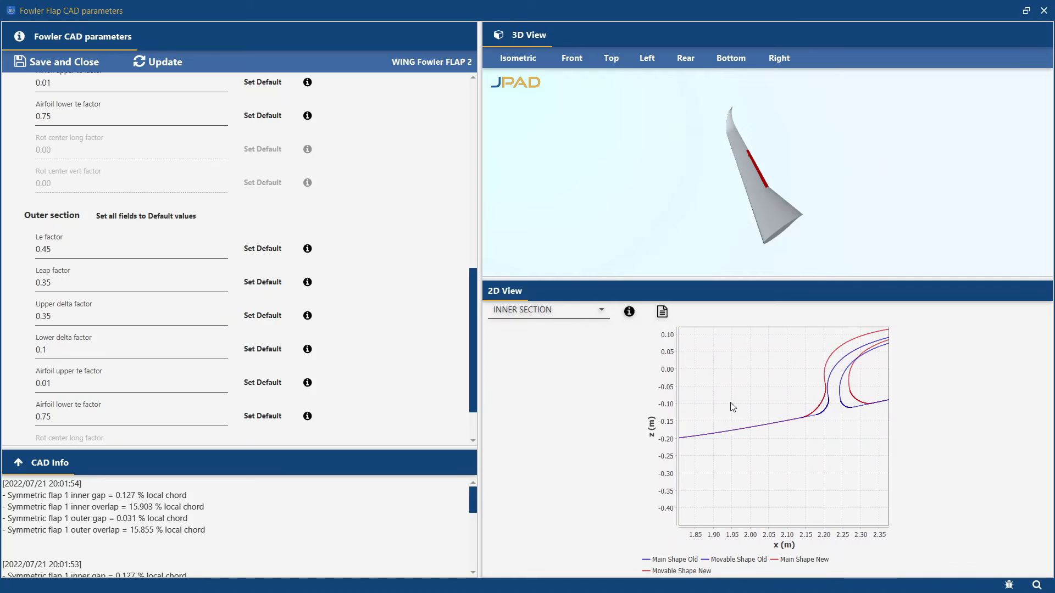
left_click_drag(765, 391, 731, 407)
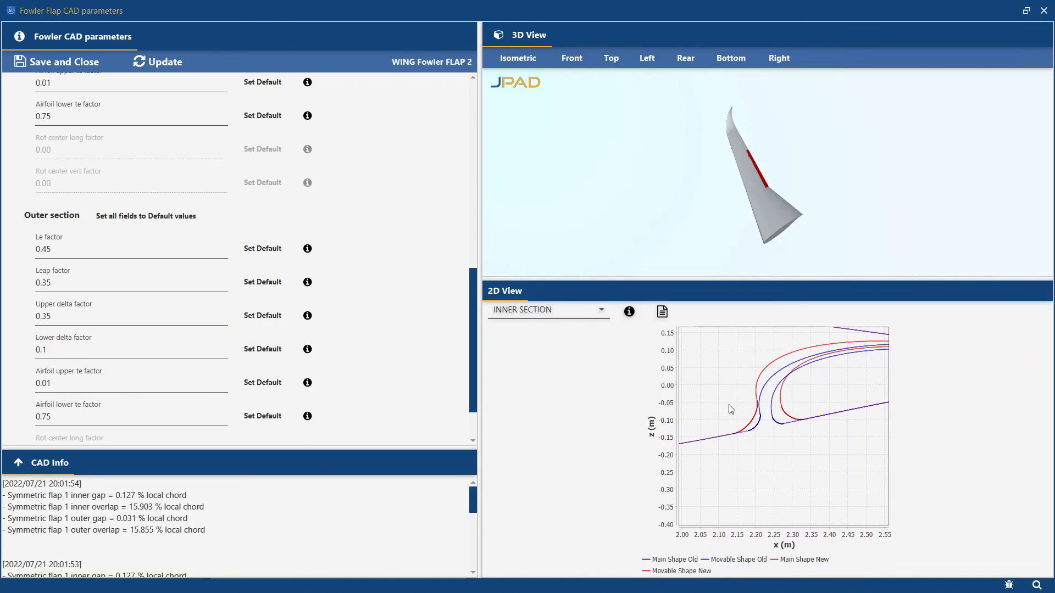
- Set the deflection angle of Flap 2 to 35 deg
scroll(25, 206, "up", 10)
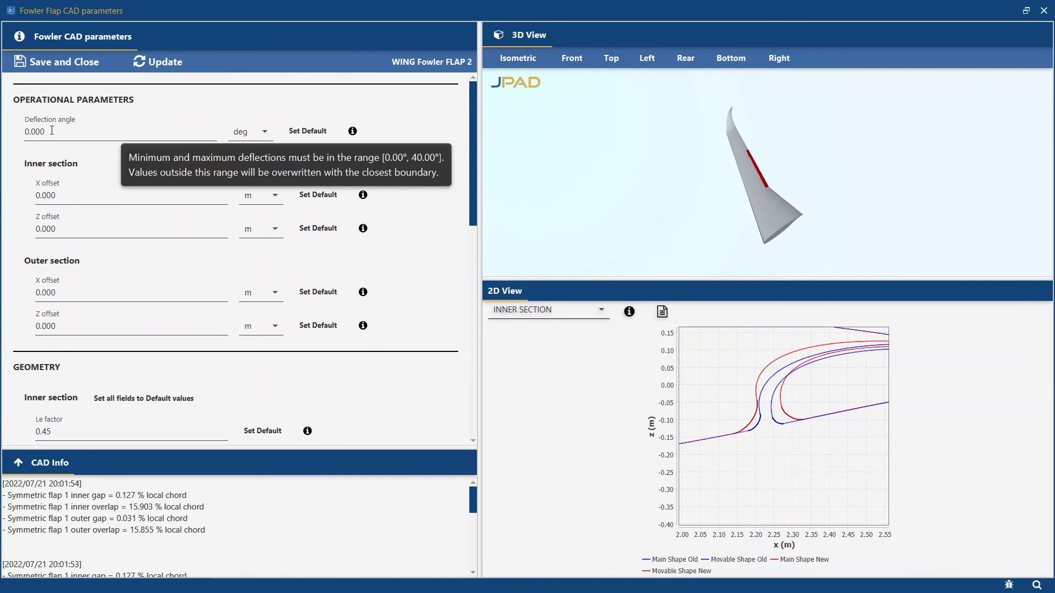
left_click_drag(51, 130, 22, 132)
type("35")
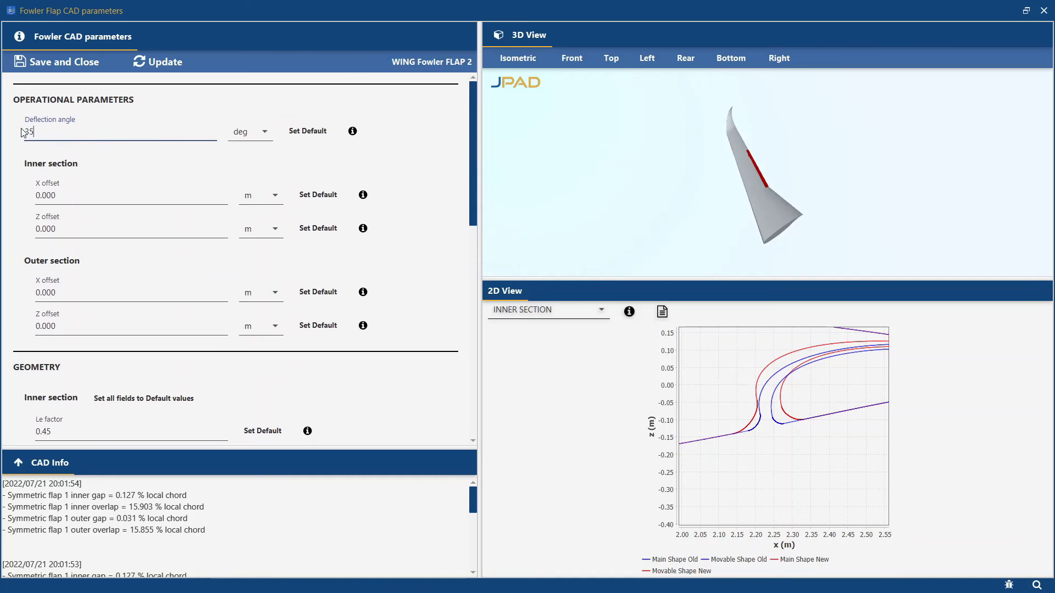
left_click(401, 161)
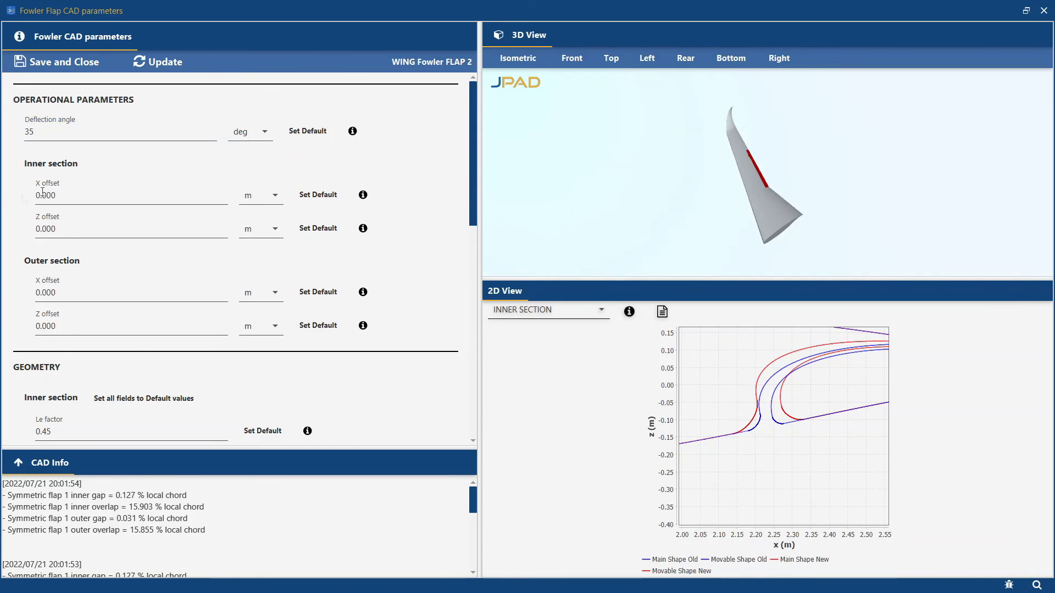
- Set the flap's inner-section X offset to 0.54 m and Z offset to -0.0095 m
double_click(85, 194)
type("0.54")
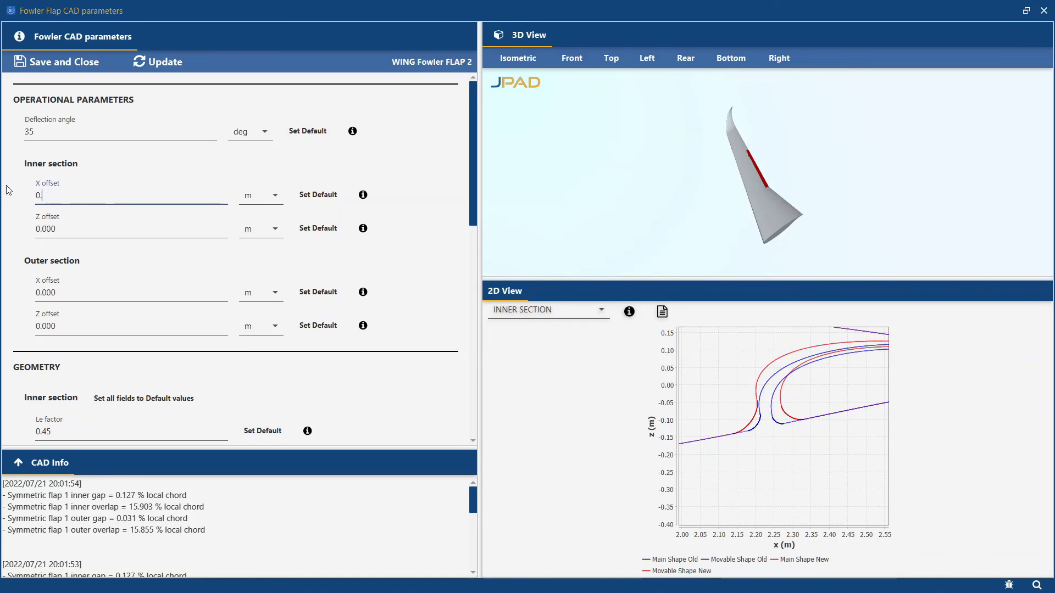
double_click(75, 225)
type("-0")
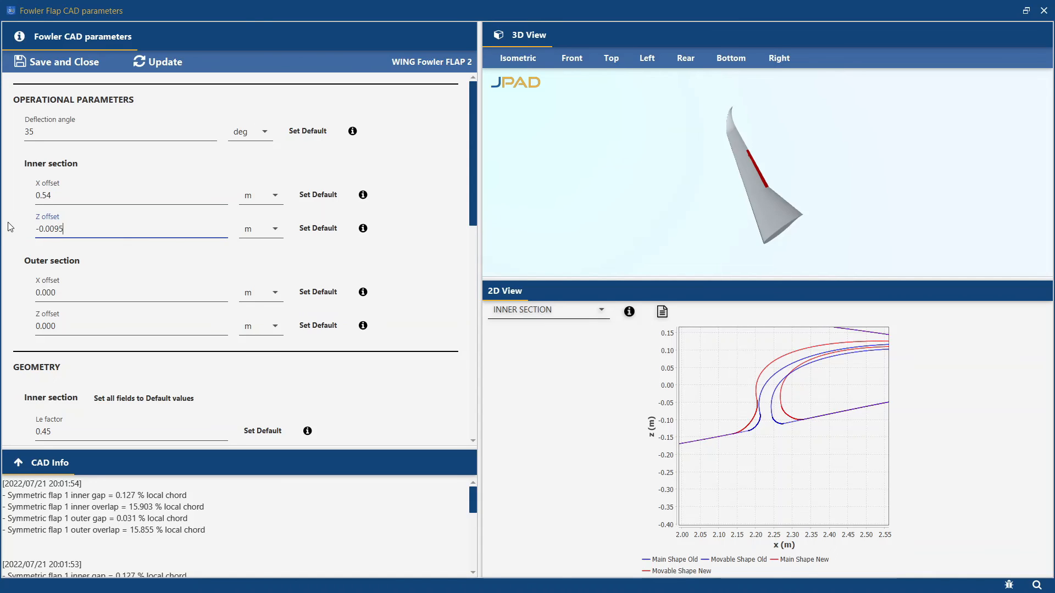
- Set the flap's outer-section X offset to 0.362 m and Z offset to -0.02 m, and update the flap
double_click(34, 291)
type("0.362")
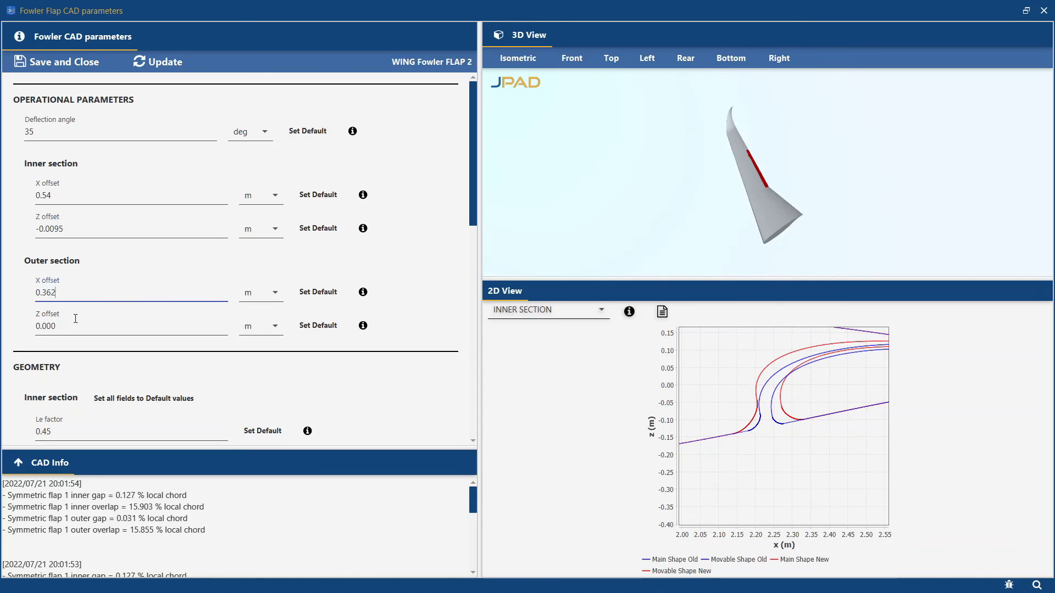
left_click_drag(74, 325, 15, 328)
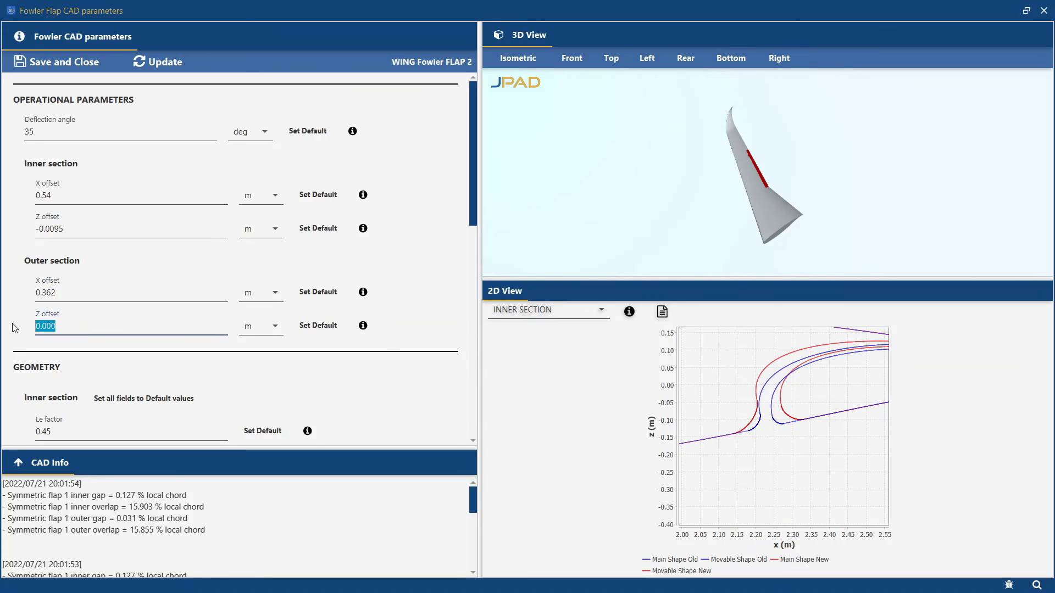
type("-0.0")
left_click(159, 61)
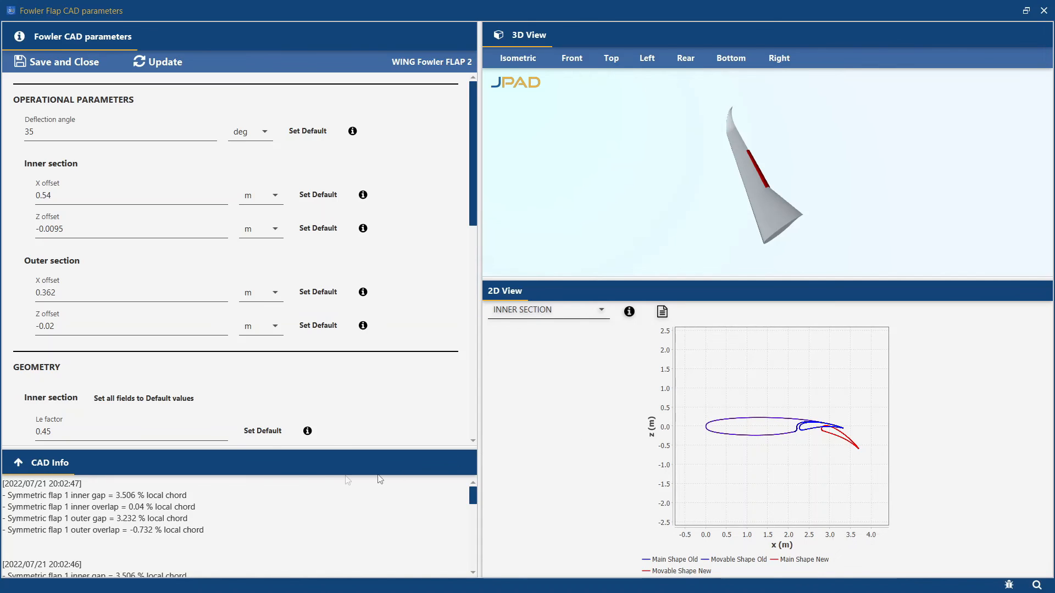
- Expand the flap's CAD info log, review the latest gap and overlap entries, and collapse it again
left_click(18, 462)
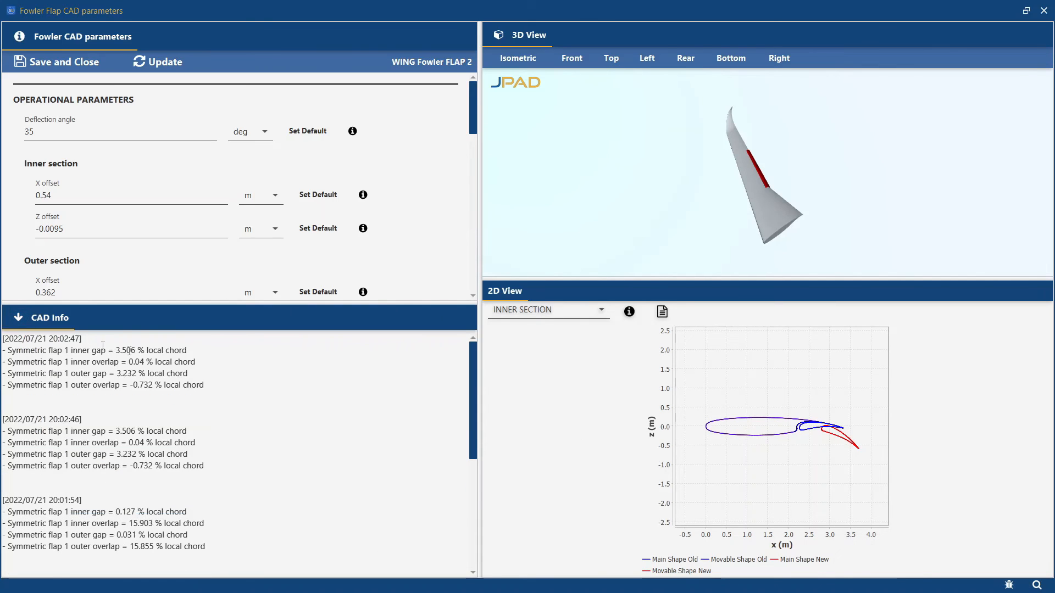
left_click_drag(226, 391, 2, 337)
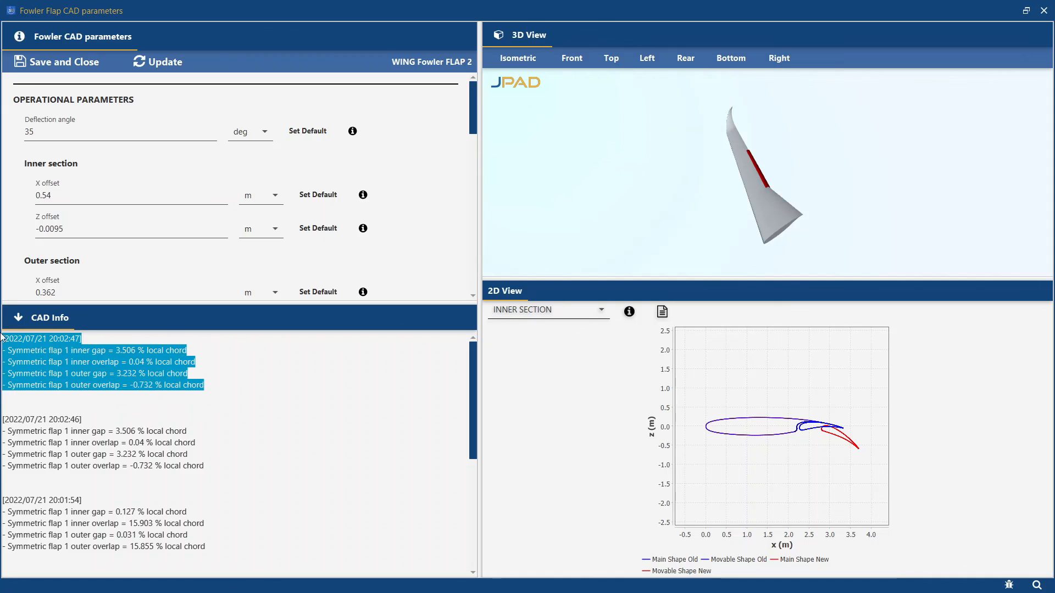
left_click(22, 320)
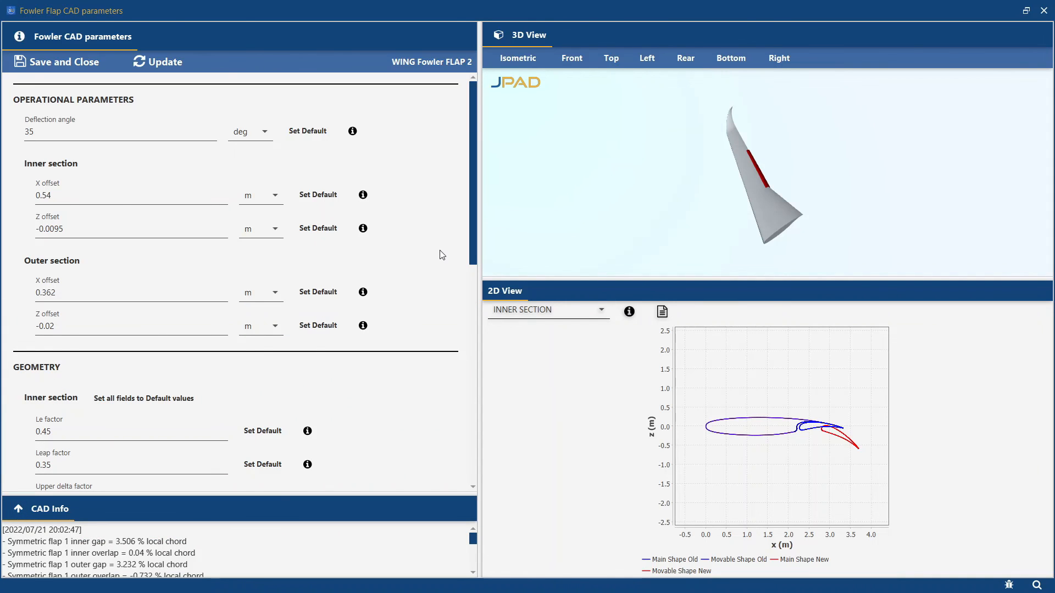
- Save and close the Flap 2 parameters, and update only the CAD of the aircraft
left_click(44, 63)
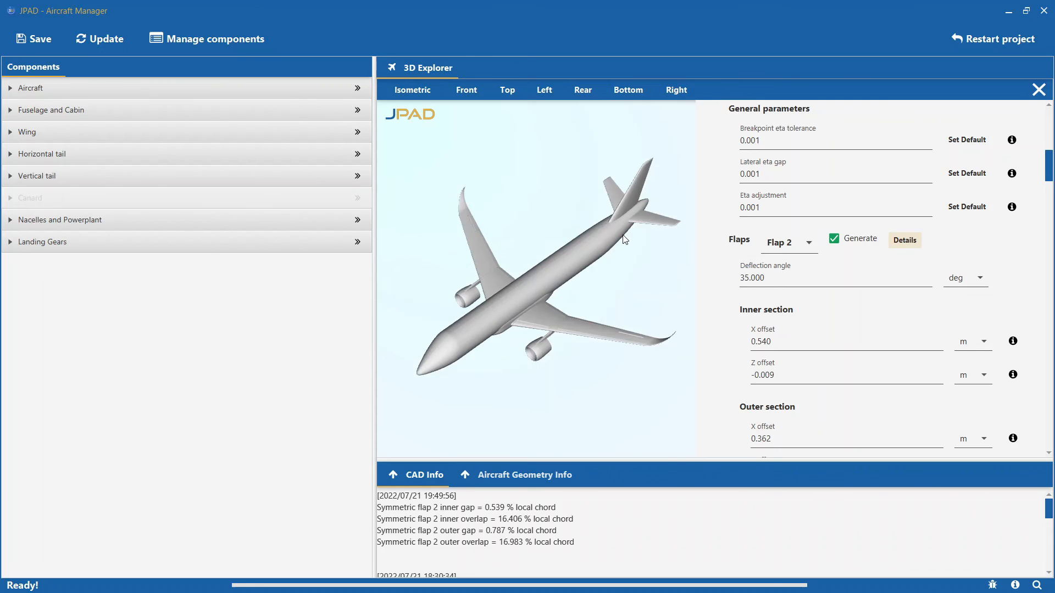
left_click(89, 37)
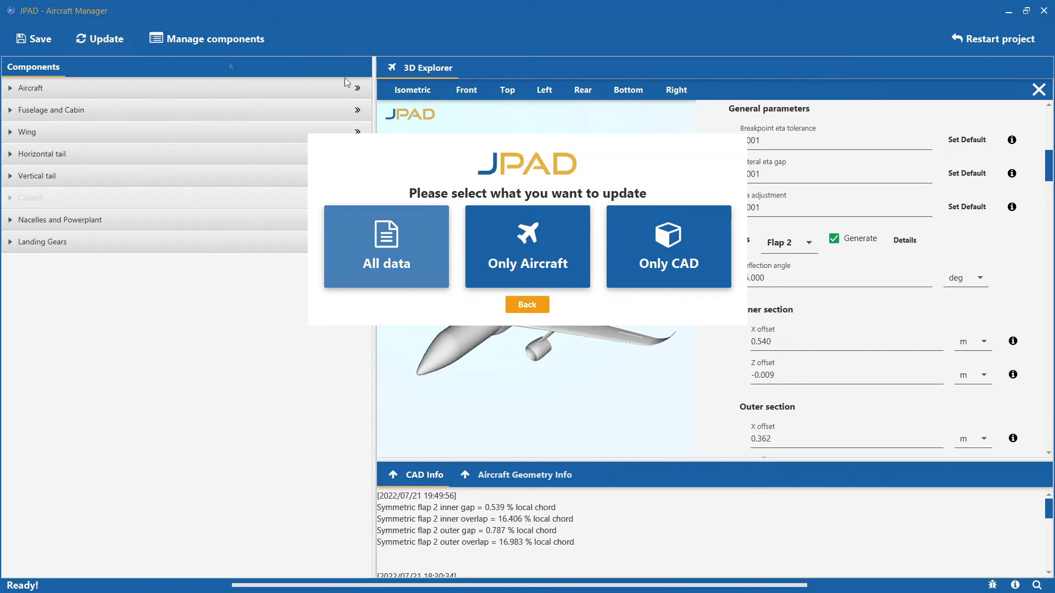
left_click(688, 233)
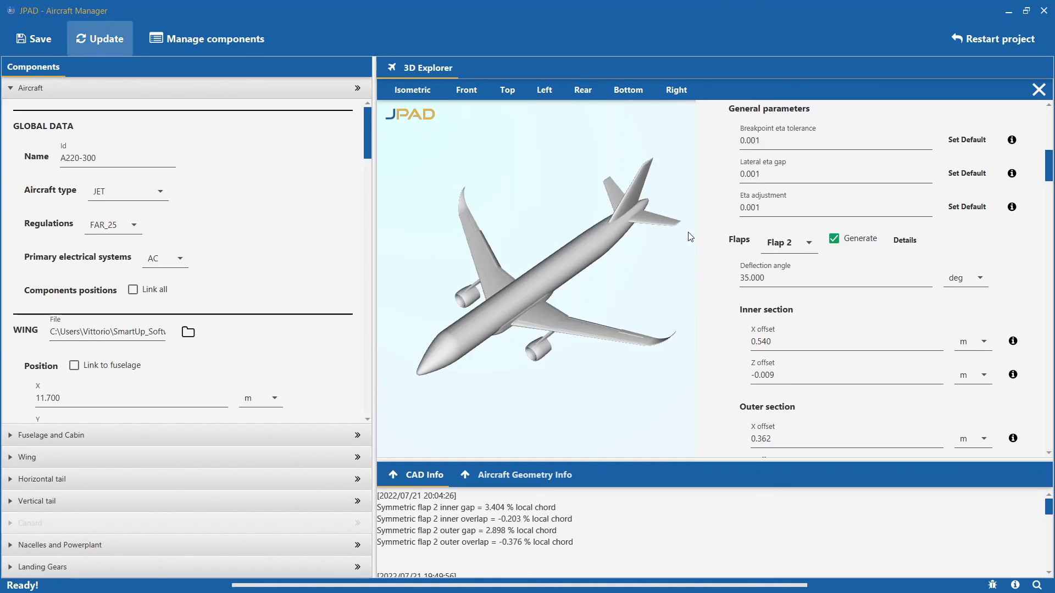
- Hide the CAD settings and inspect the deflected flap on the wing up close in the 3D model
left_click_drag(583, 307, 623, 292)
left_click(1038, 89)
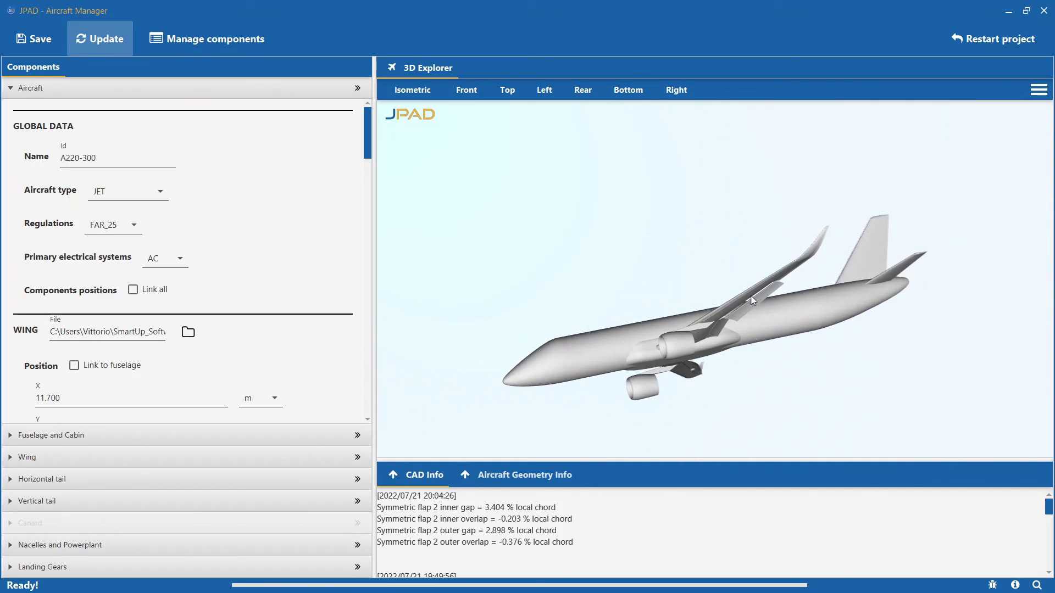
scroll(718, 257, "up", 8)
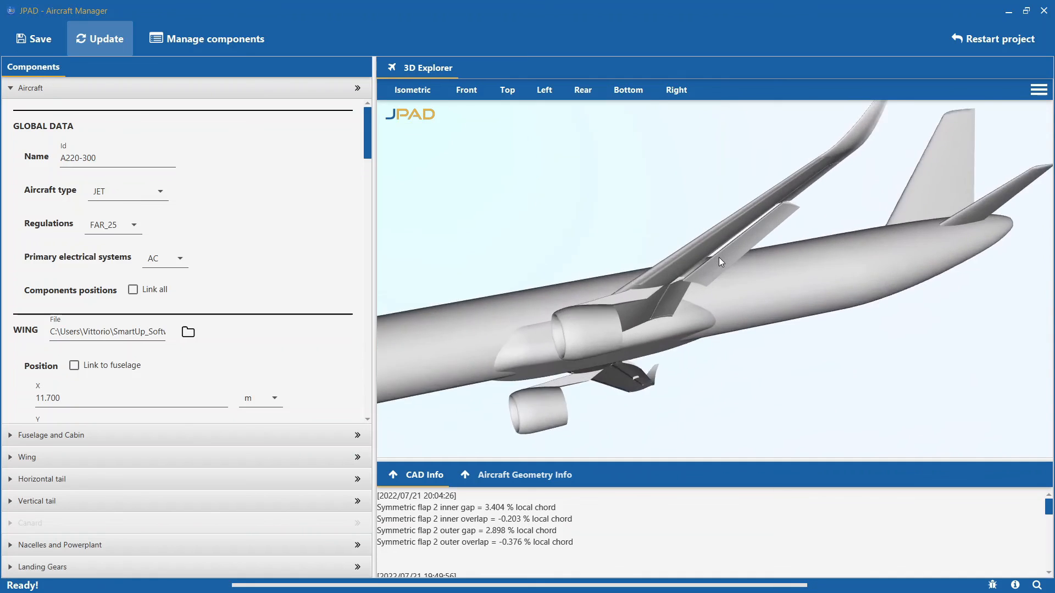
left_click_drag(569, 271, 679, 226)
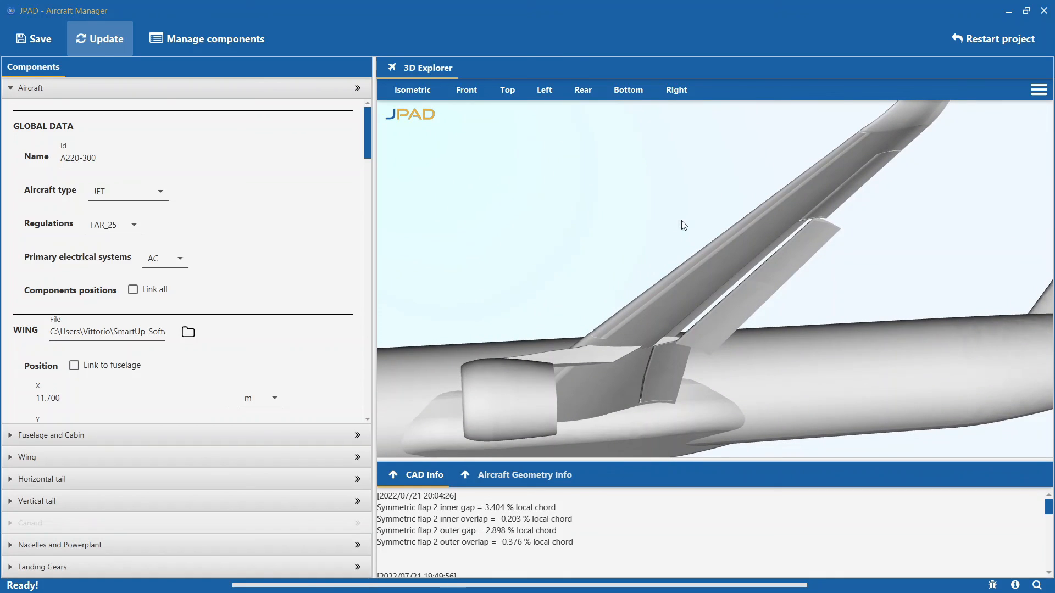